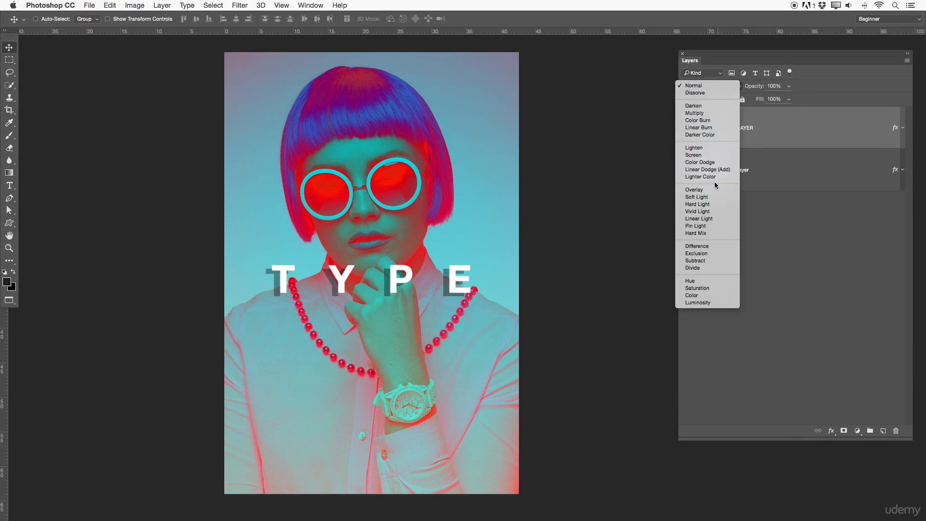
Expand the type layer's effects and delete that layer from the document
click(785, 196)
click(902, 129)
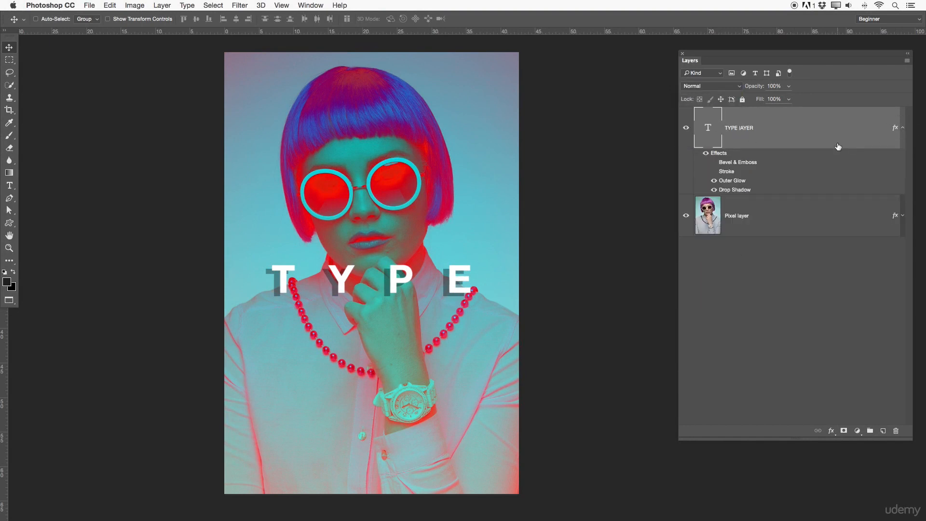
key(Delete)
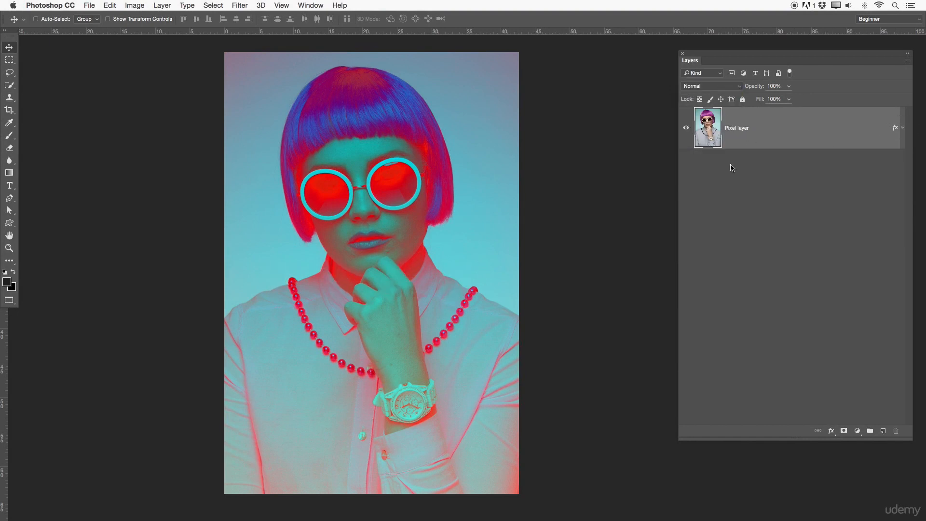
Expand the effects of the Pixel layer and clear its layer style
click(903, 128)
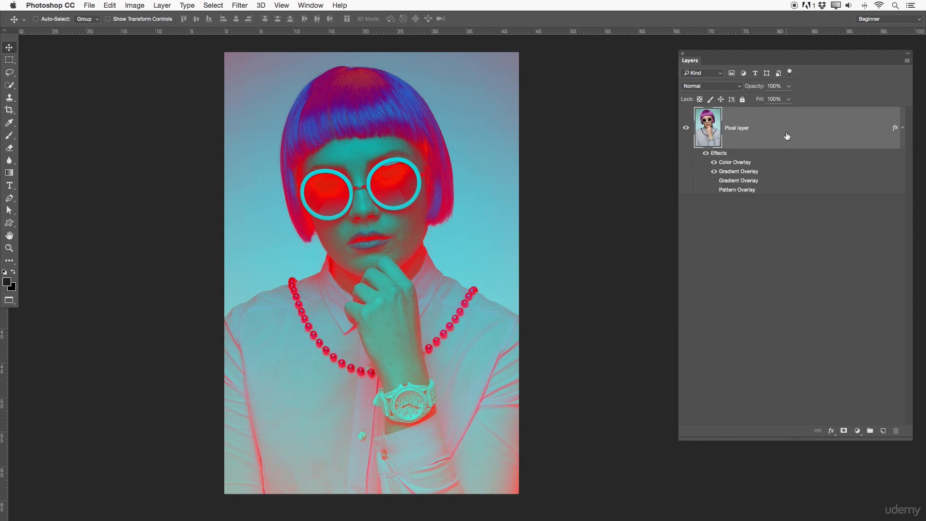
right_click(766, 135)
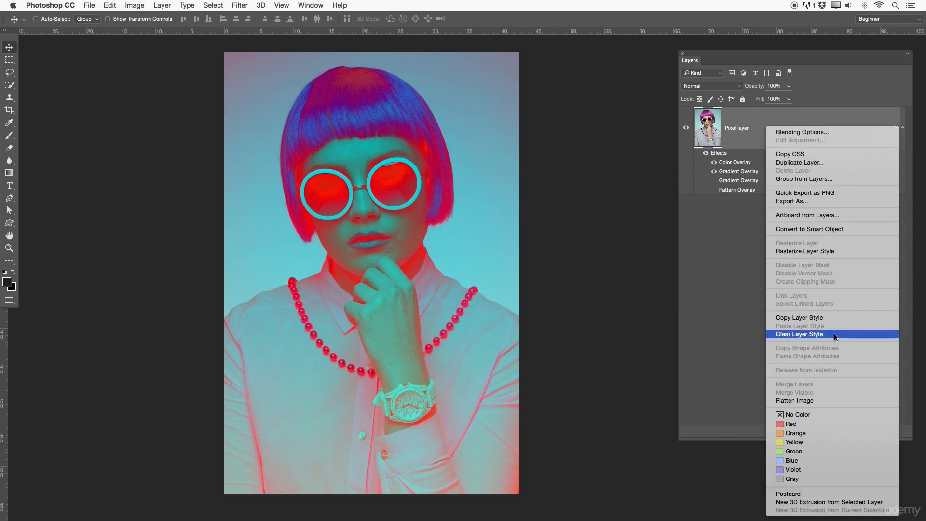
click(819, 333)
click(799, 336)
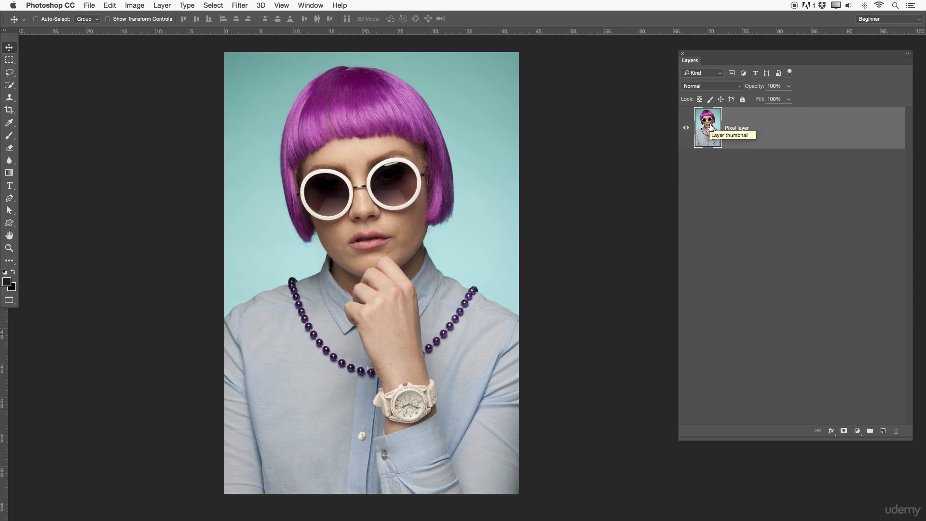
Try two ways of duplicating the Pixel layer, undoing each duplicate
drag(711, 127, 884, 434)
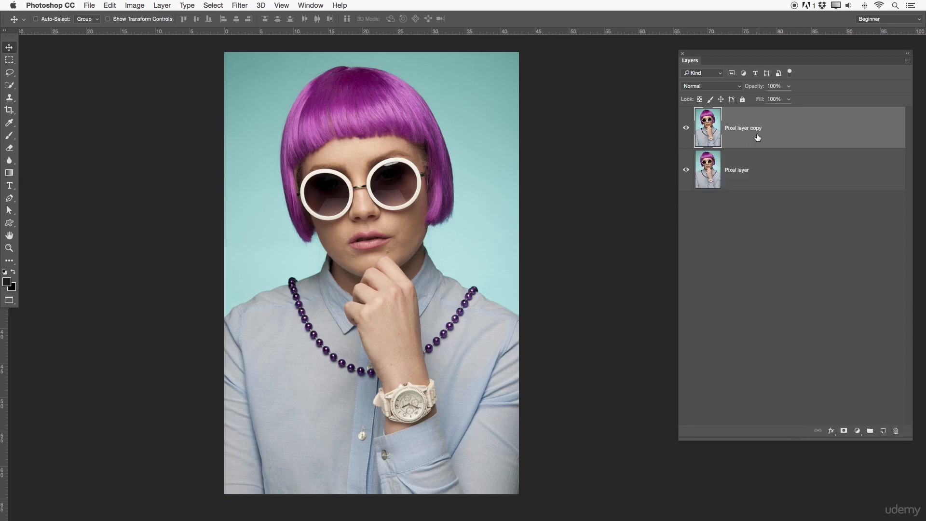
key(super+z)
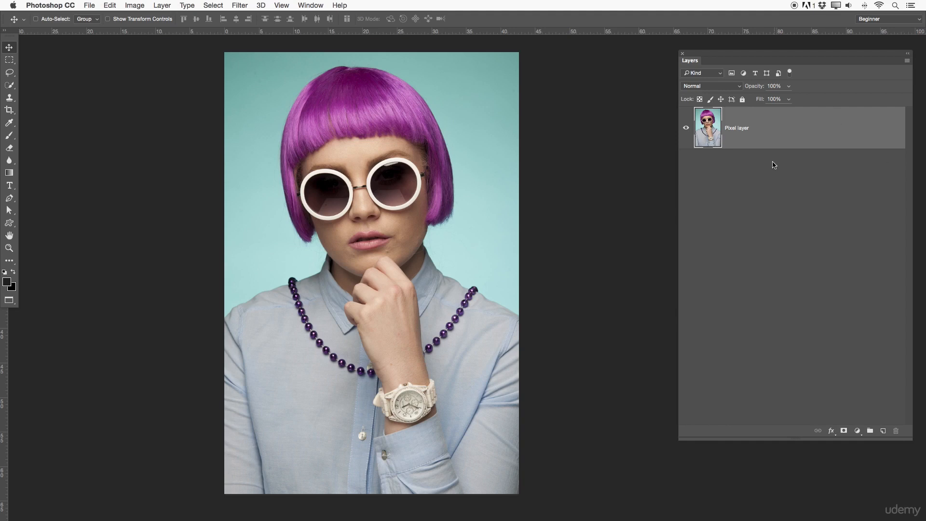
click(907, 61)
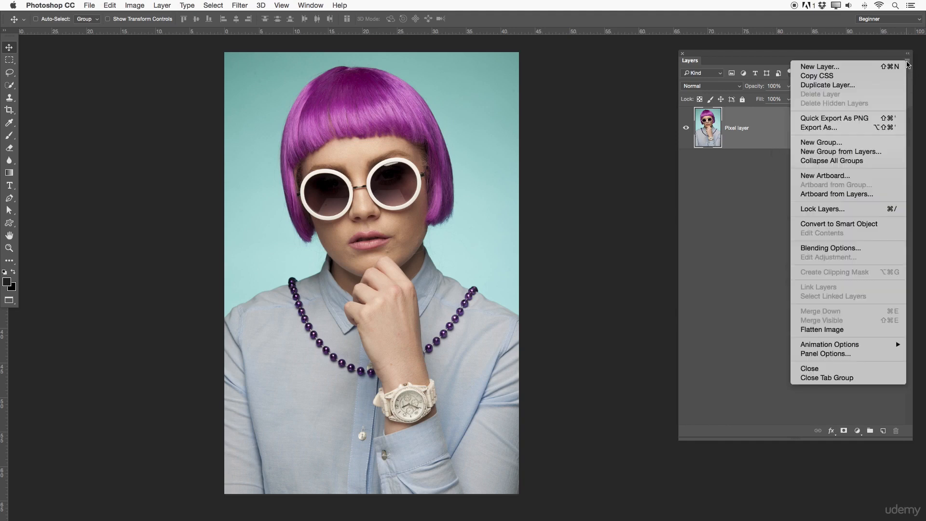
click(805, 88)
click(551, 229)
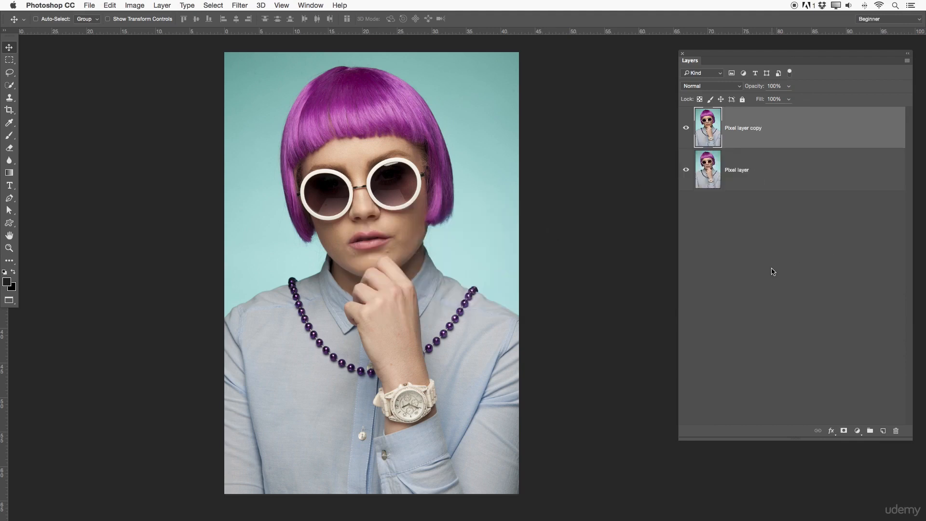
key(super+z)
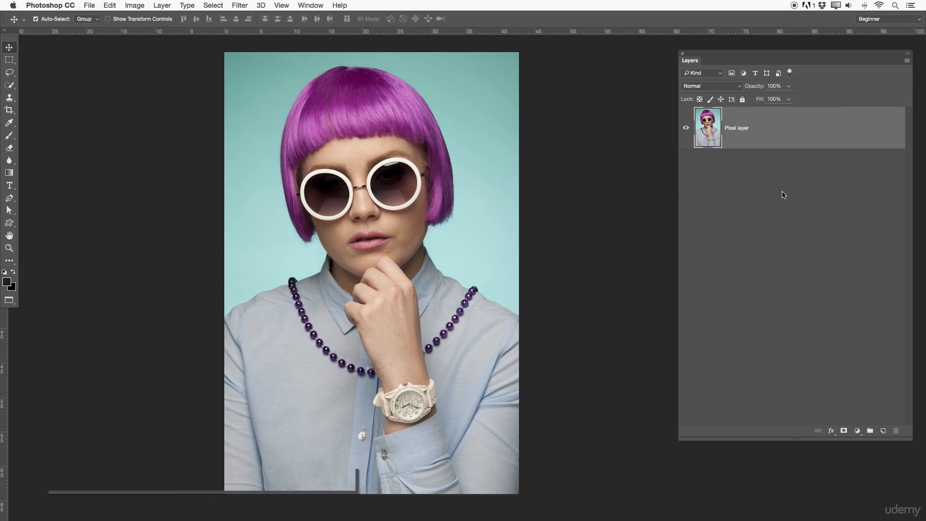
Duplicate the Pixel layer directly above the original
key(super)
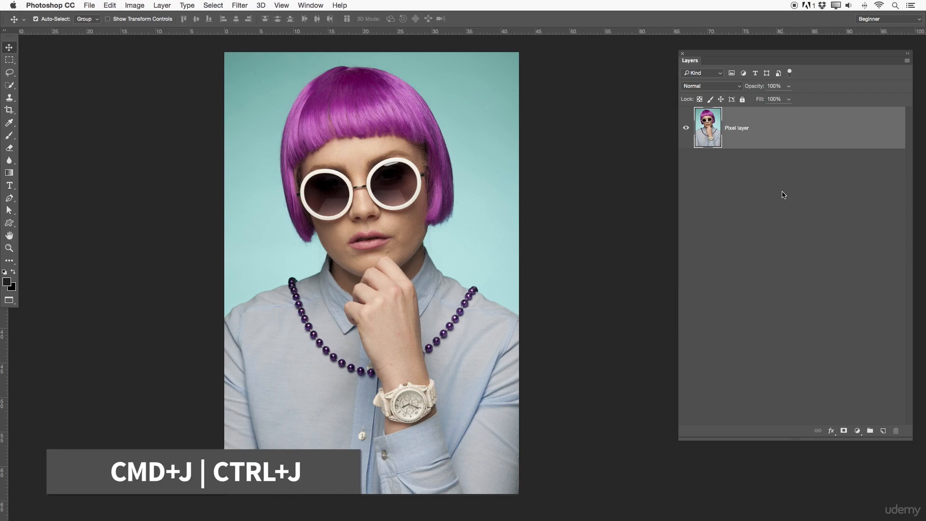
key(super+j)
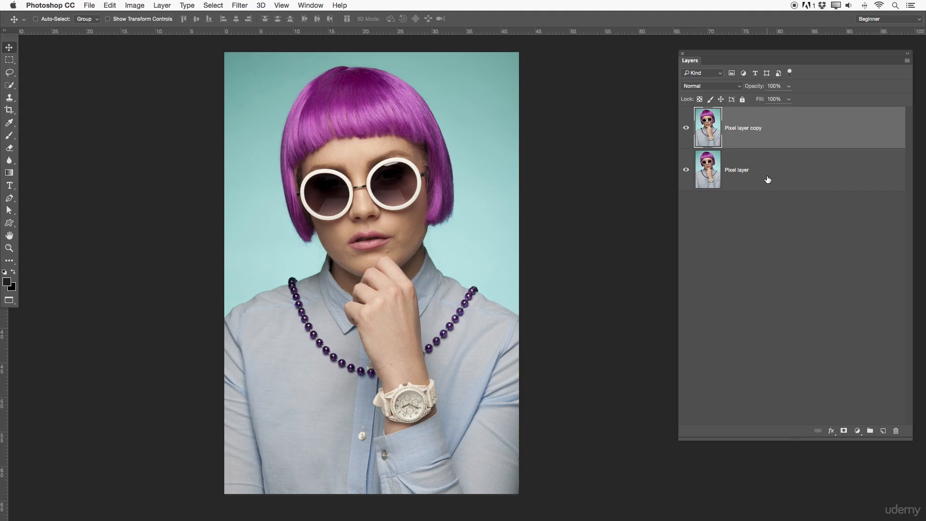
double_click(756, 127)
key(Right)
key(super+a)
Look through the blend modes for the Pixel layer copy and set it to Multiply
click(705, 87)
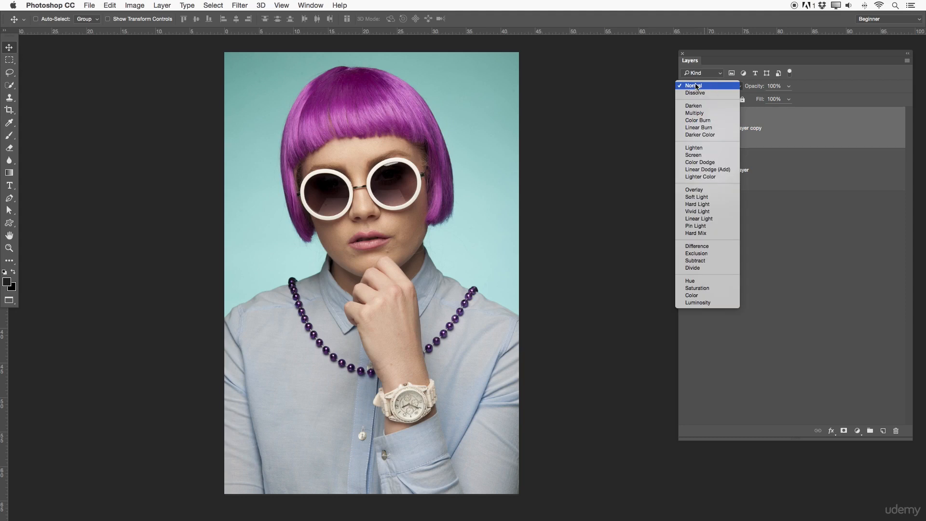
click(785, 137)
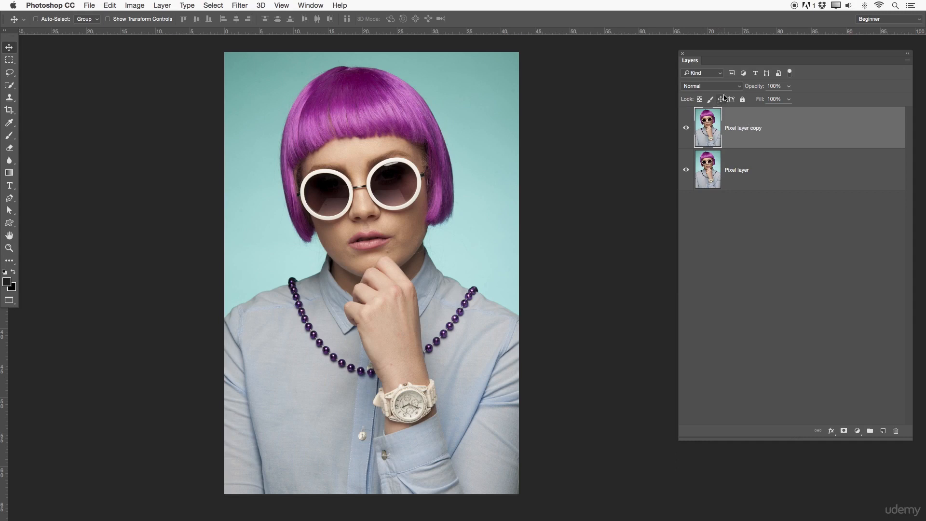
click(702, 87)
click(710, 93)
click(701, 87)
click(702, 98)
click(711, 88)
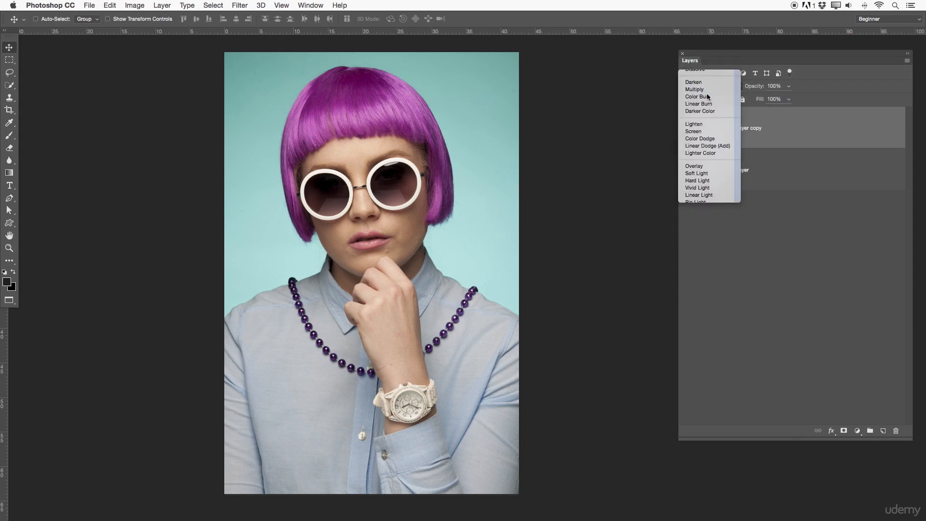
click(707, 93)
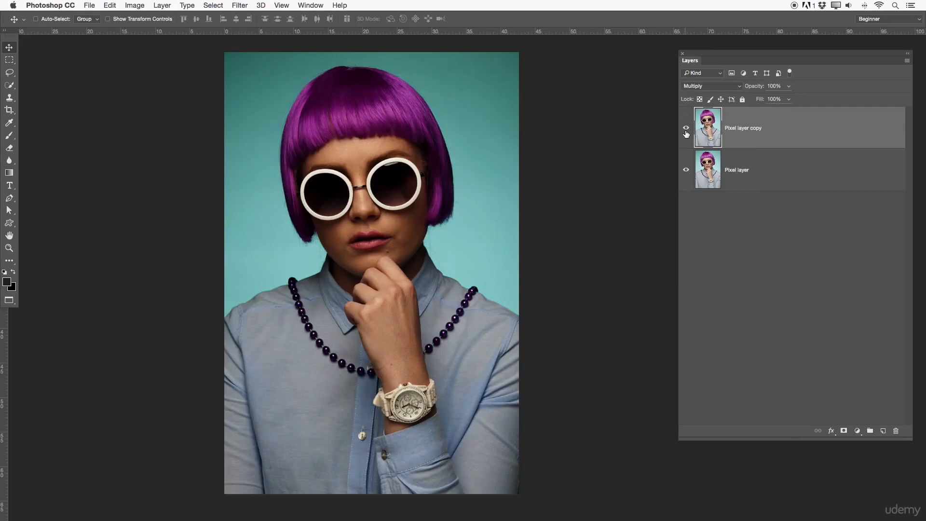
Try the Color Burn, Hard Light and Saturation blend modes on the Pixel layer copy
click(723, 89)
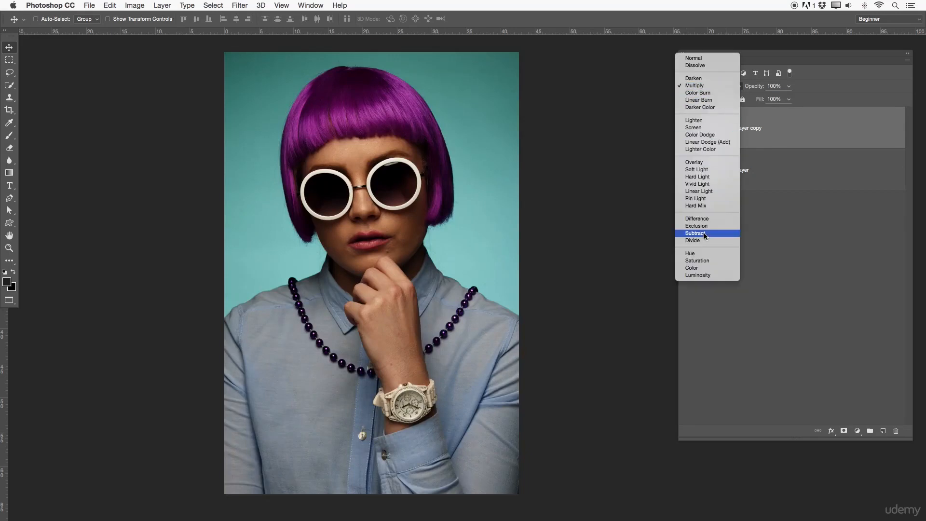
click(709, 92)
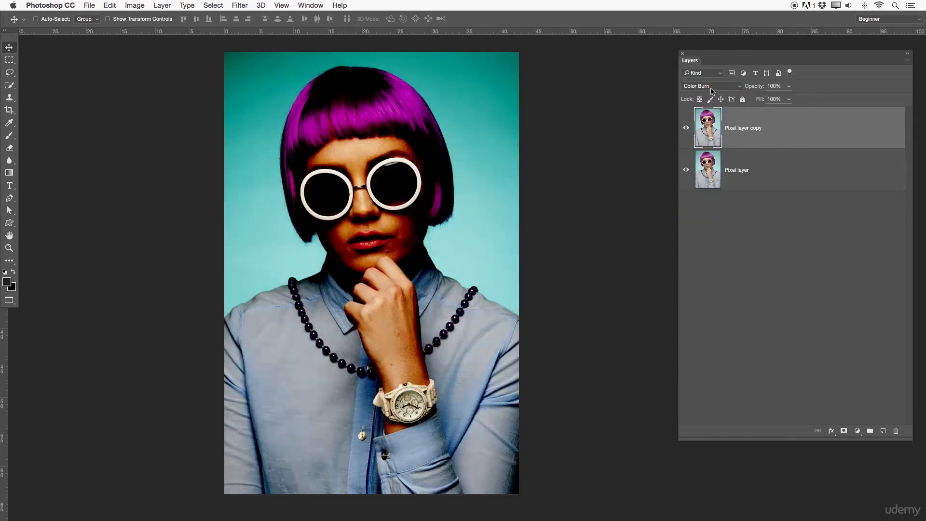
click(711, 91)
click(696, 171)
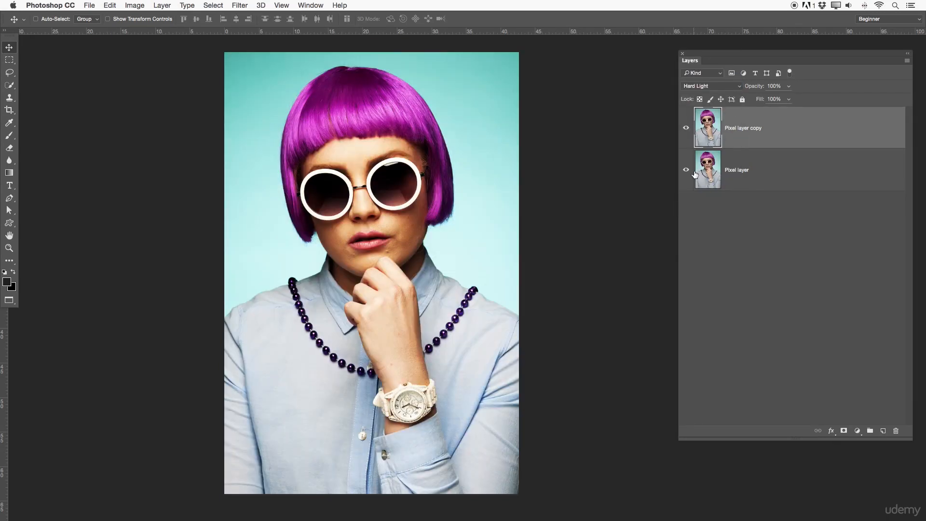
click(710, 86)
click(708, 169)
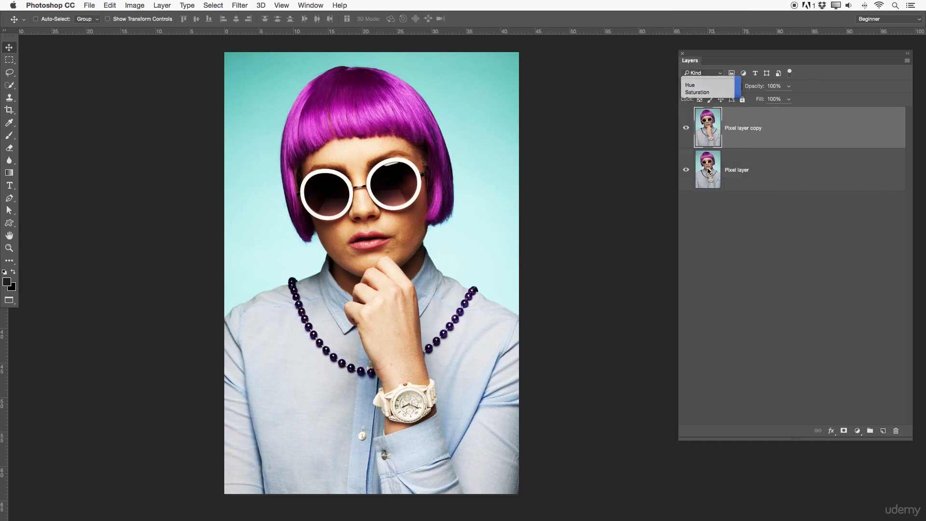
Try the Color, Luminosity and Hue blend modes on the Pixel layer copy
click(699, 86)
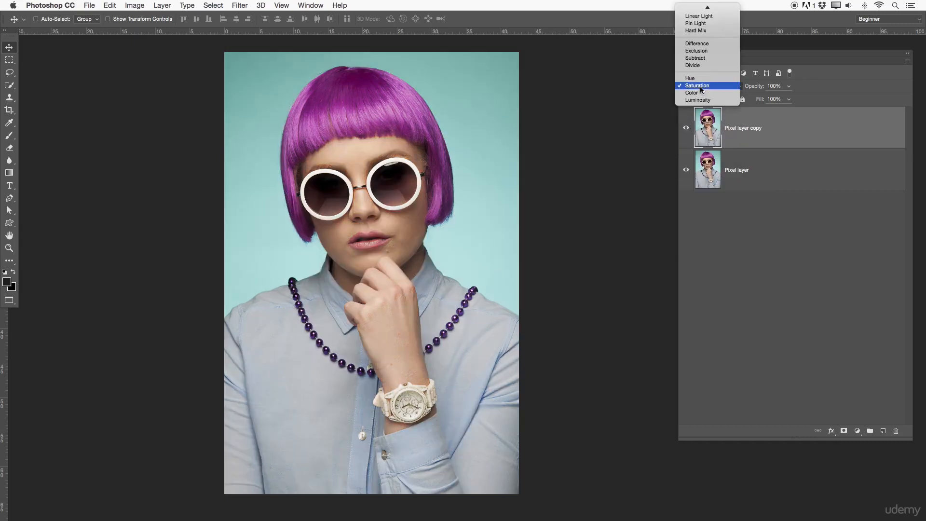
click(695, 92)
click(695, 88)
click(697, 92)
click(699, 87)
click(703, 65)
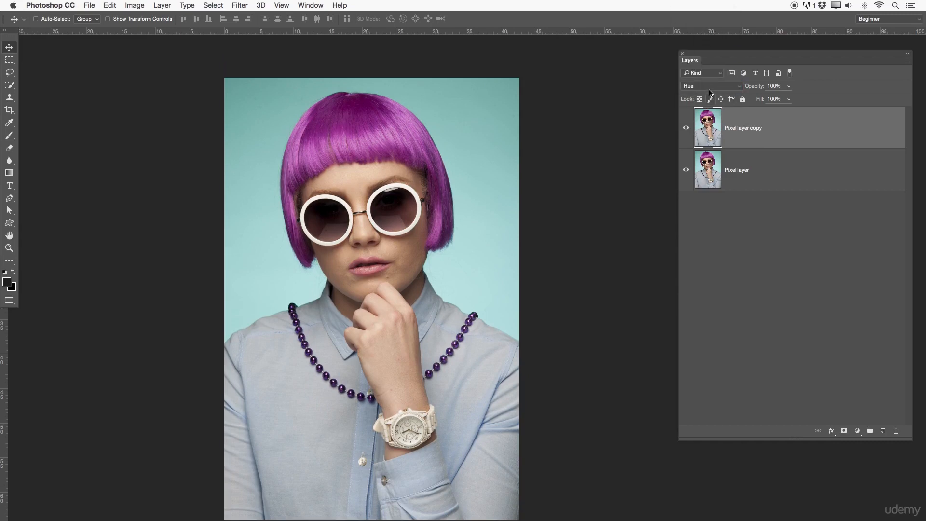
Try the Subtract and Difference blend modes on the Pixel layer copy
click(709, 92)
click(706, 67)
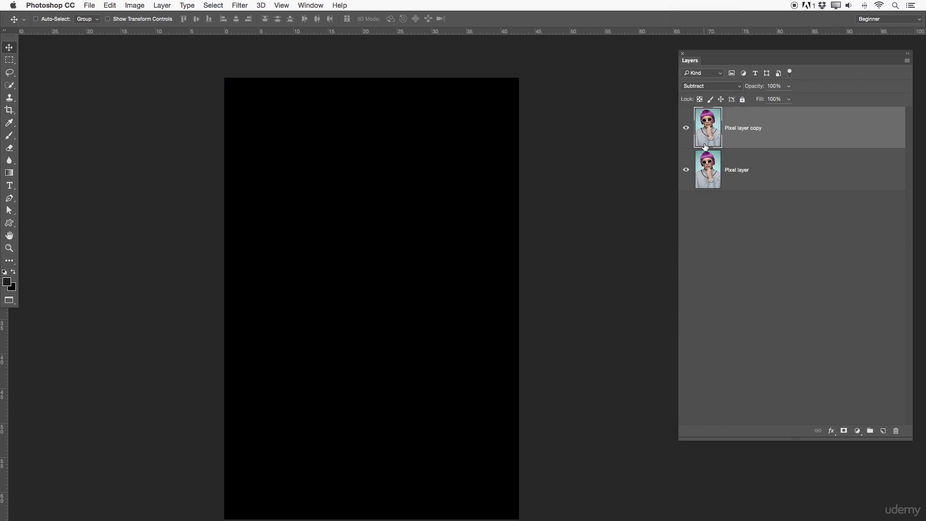
click(718, 88)
click(715, 71)
Hide and show the Pixel layer copy to compare, and reset its blend mode to Normal
click(685, 128)
scroll(439, 239, down, 2)
click(687, 129)
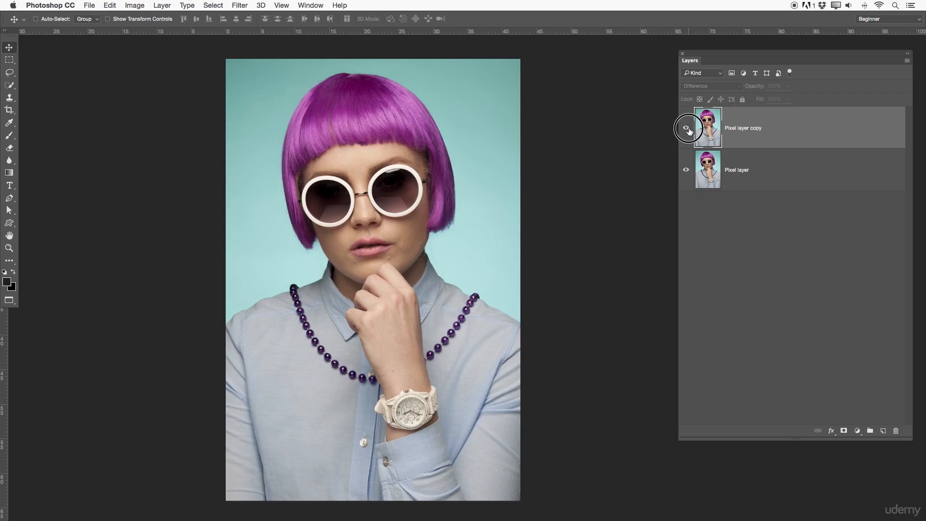
click(697, 86)
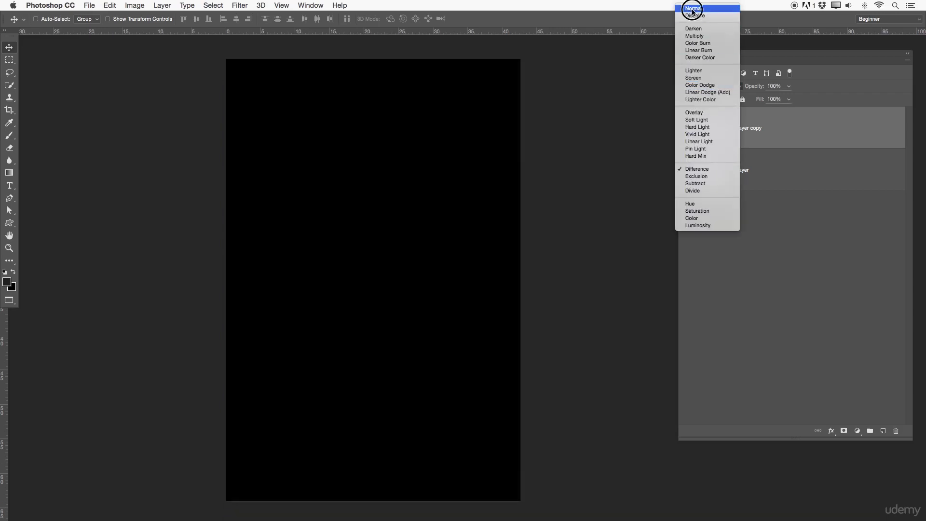
click(692, 10)
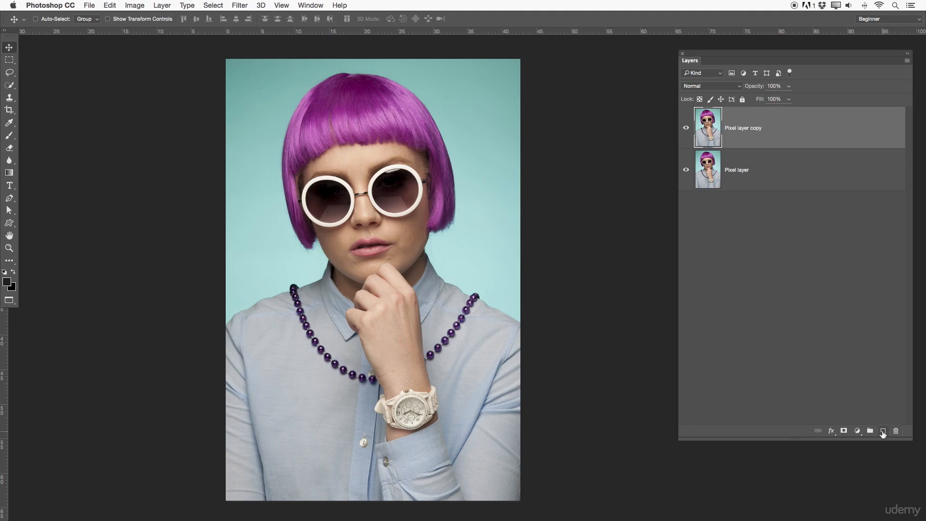
Create a new empty layer above the Pixel layer copy and select the entire canvas
click(883, 431)
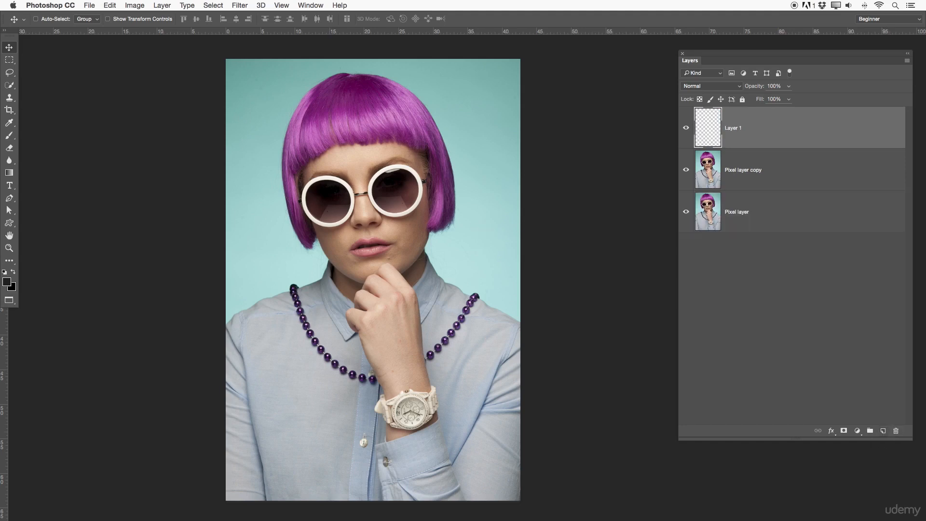
click(9, 60)
key(super+a)
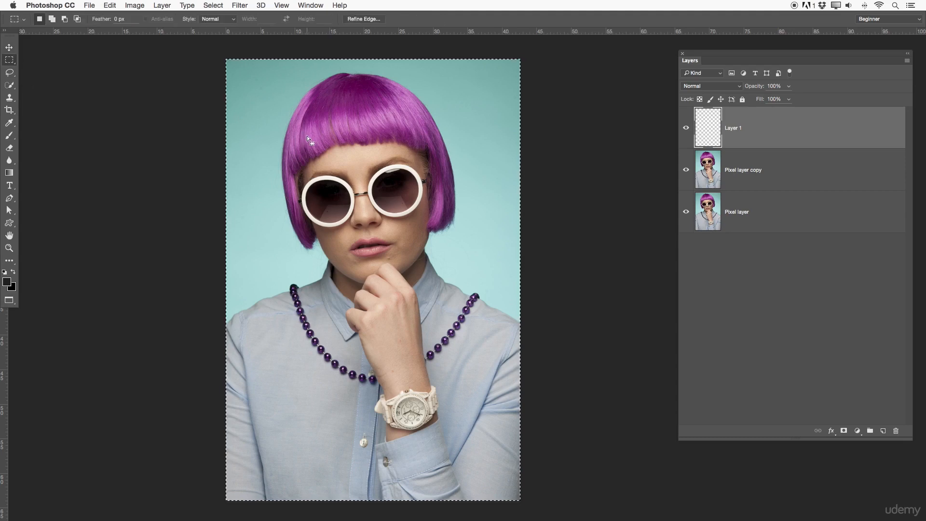
Fill the selection on the new layer with the red colour ff0000 at 100% opacity in Normal mode, and deselect
right_click(337, 140)
click(383, 260)
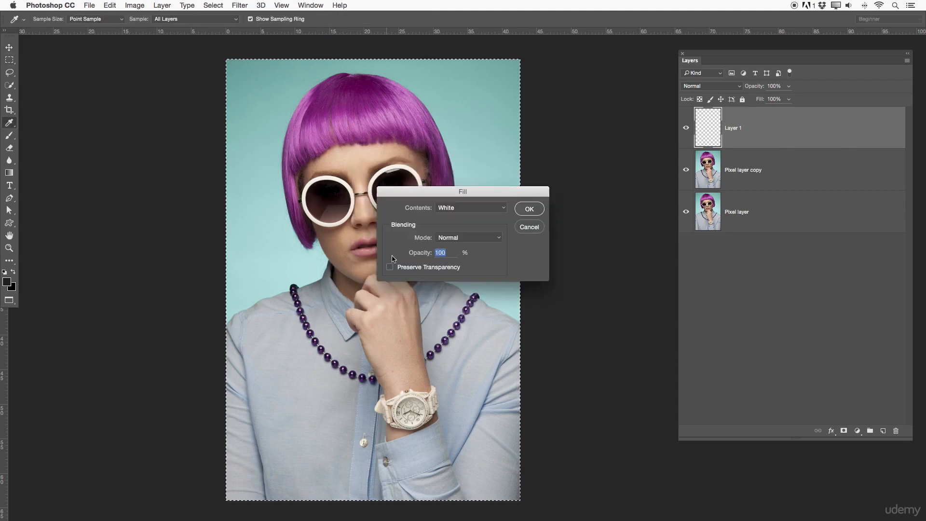
click(455, 208)
click(462, 144)
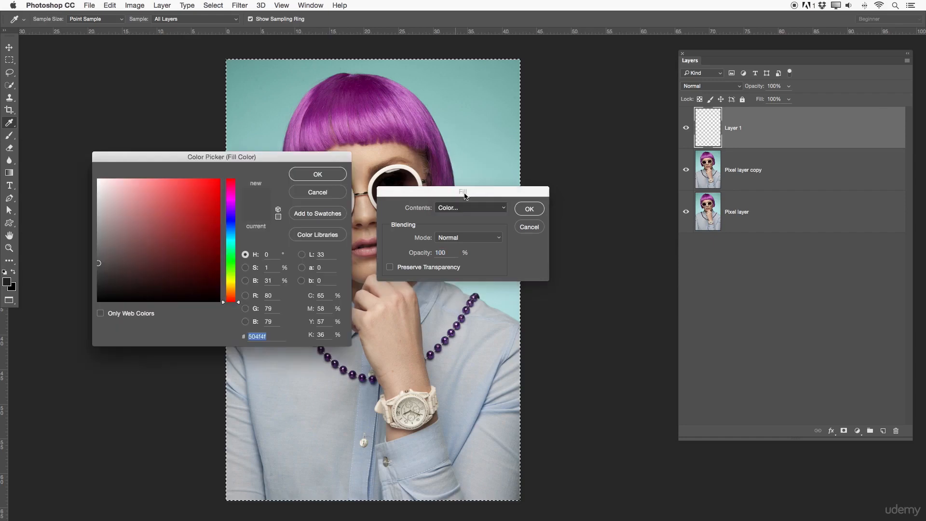
text(ff0000)
click(326, 176)
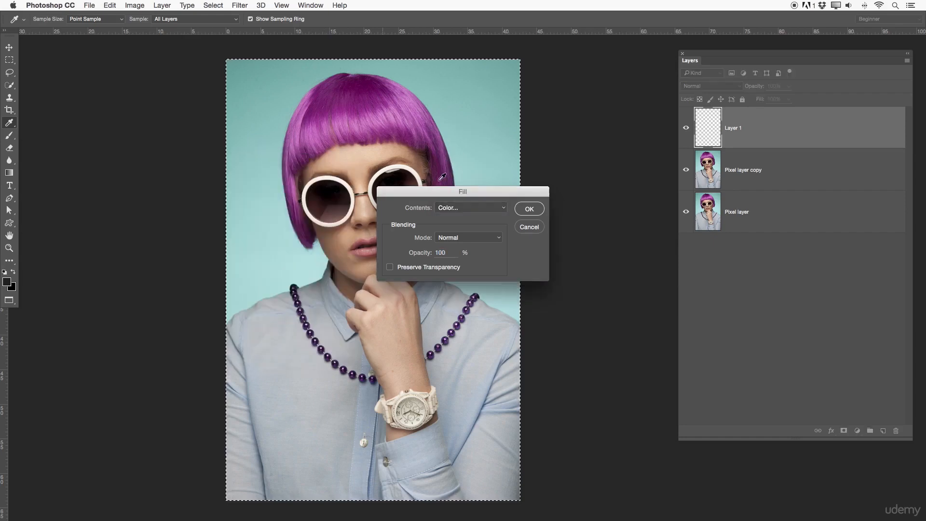
click(528, 209)
key(super+d)
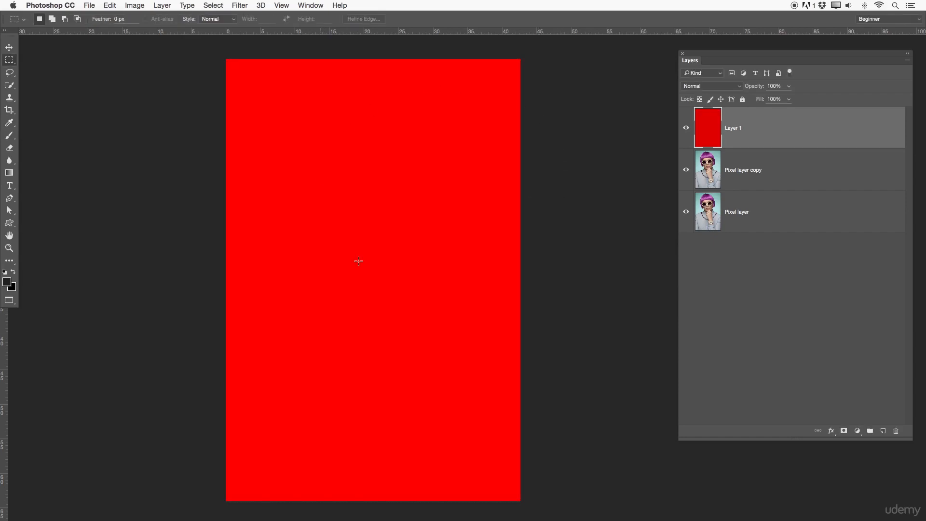
Hide and show the red layer to compare, and reduce its opacity to 48%
click(688, 129)
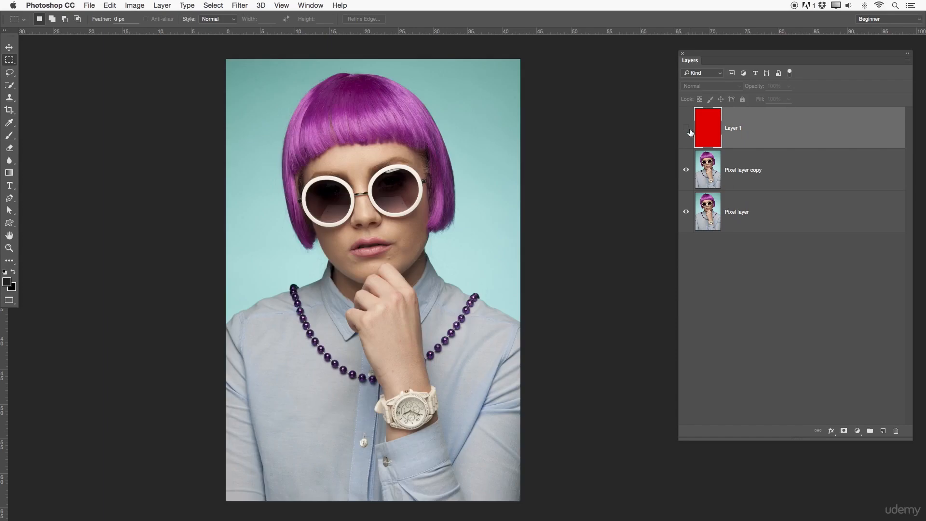
click(687, 129)
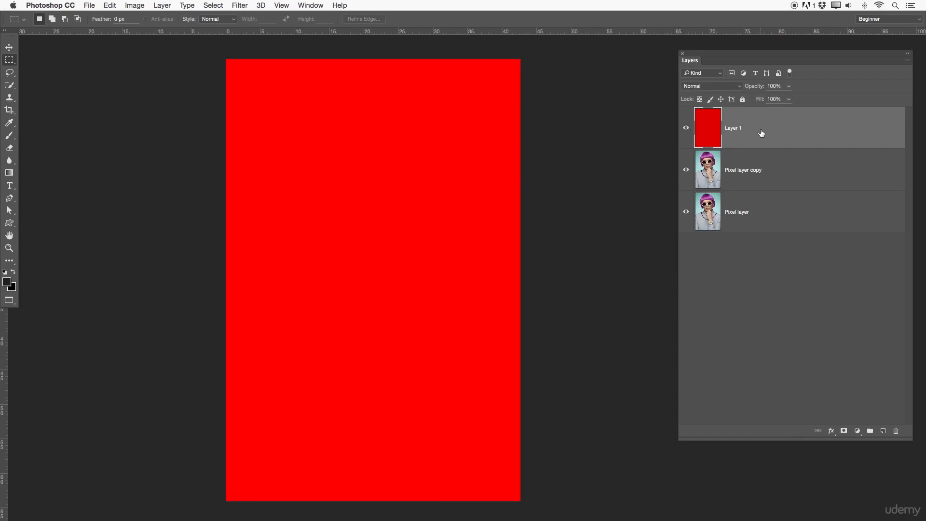
drag(761, 90, 733, 88)
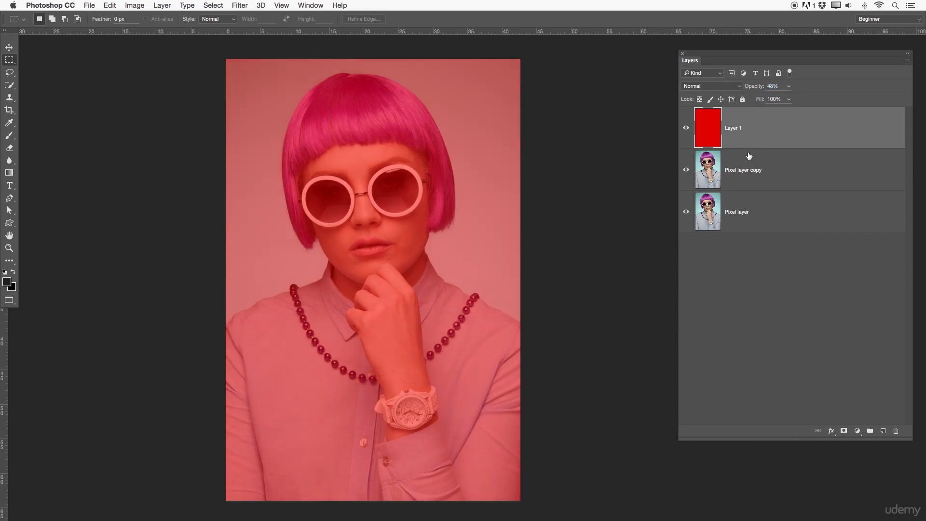
Set the red layer's opacity to 100% and try the Darken and Multiply blend modes on it
drag(756, 87, 819, 89)
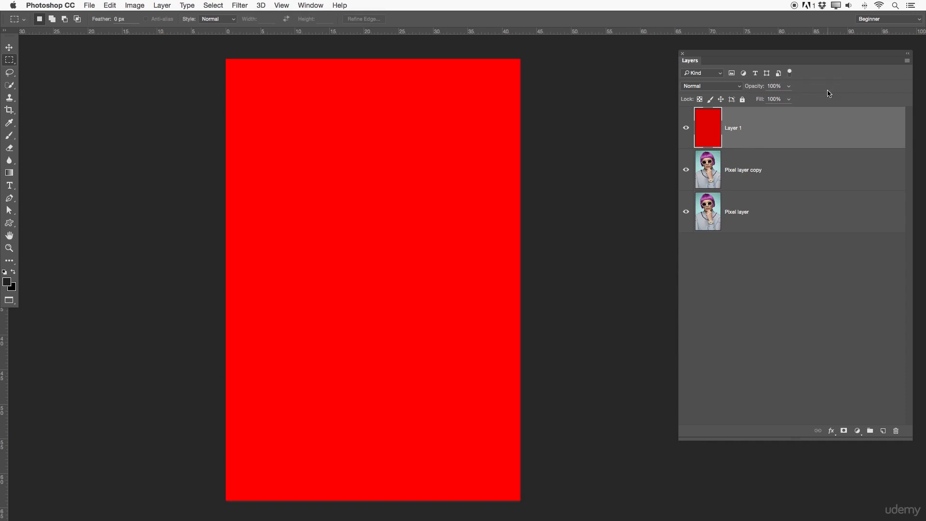
click(733, 86)
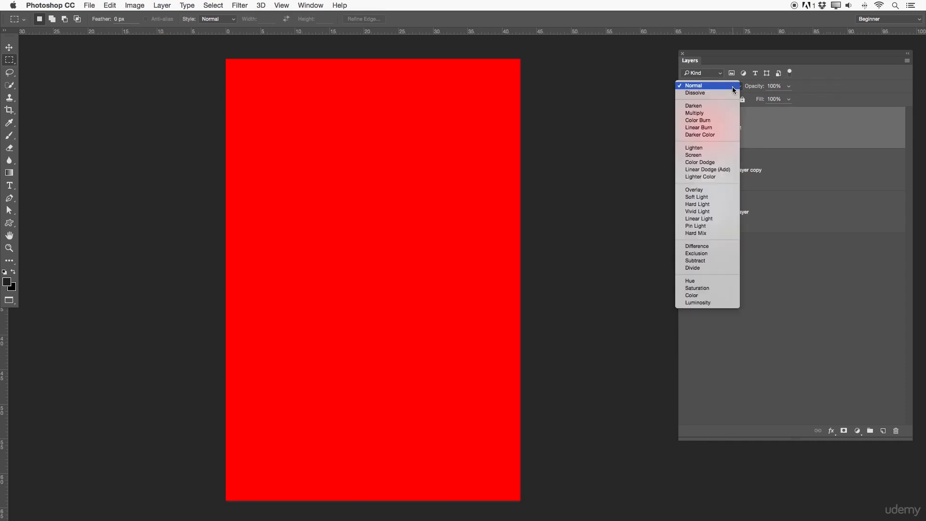
click(728, 104)
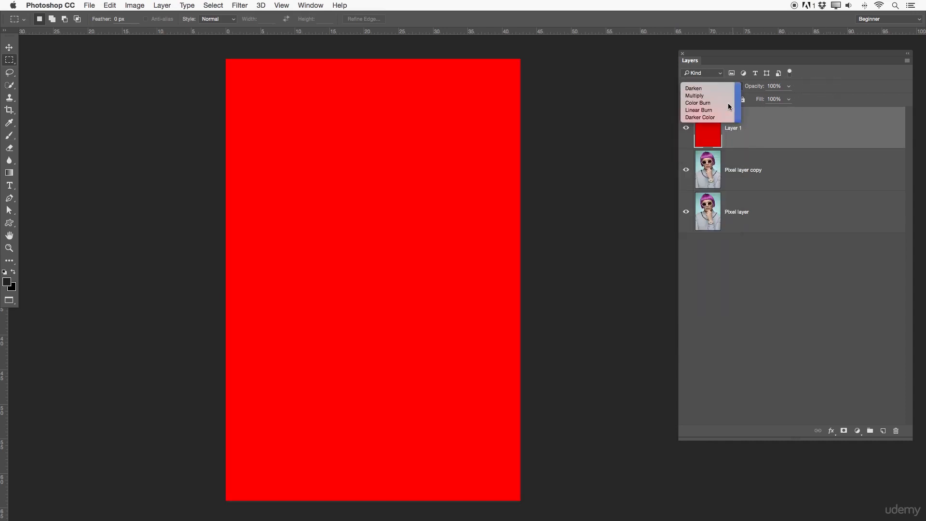
click(717, 87)
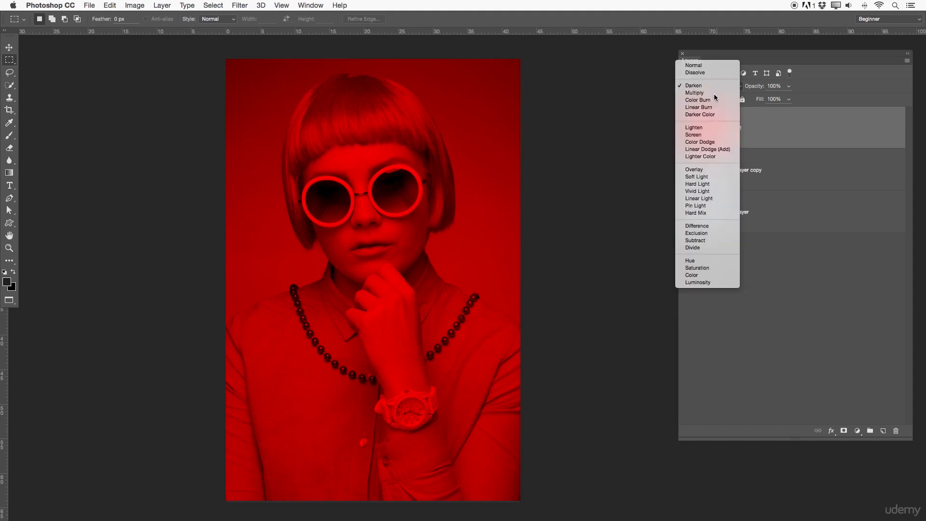
click(707, 92)
Try the Lighten and Hue blend modes on the red layer
click(703, 92)
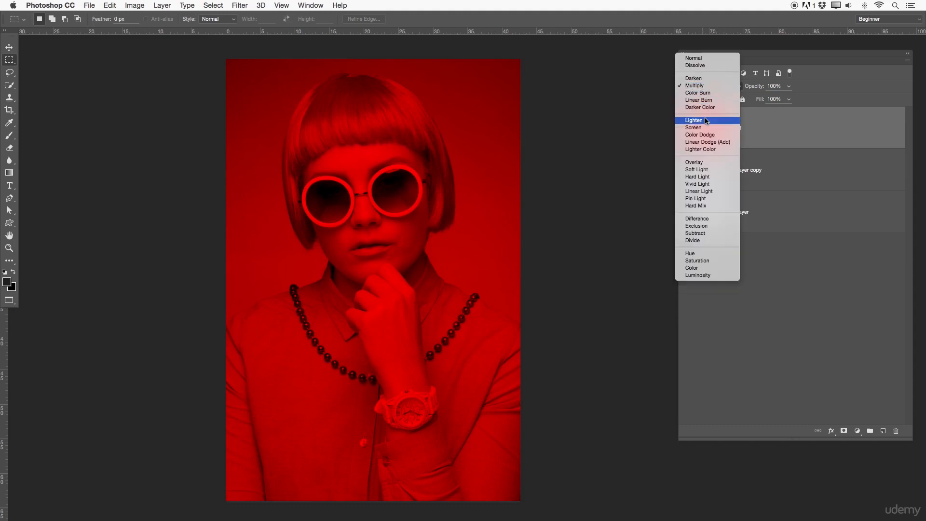
click(707, 115)
click(707, 88)
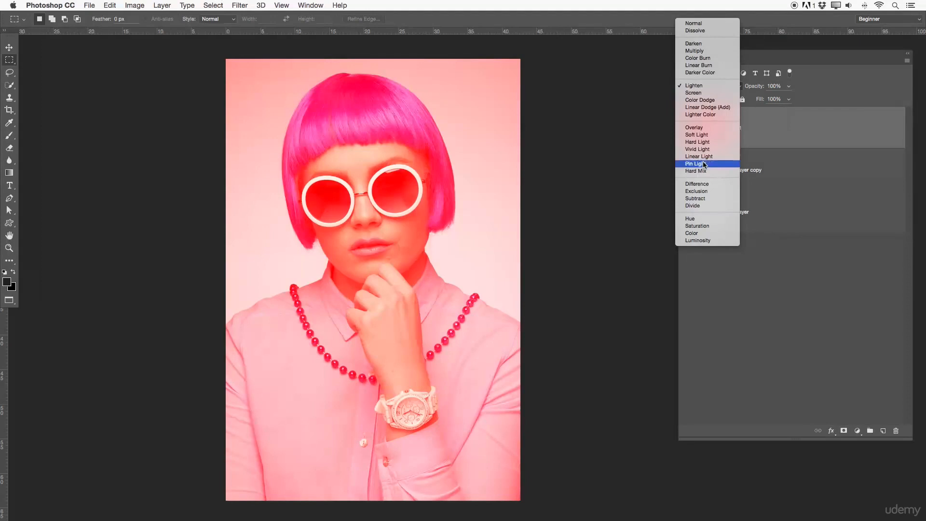
click(698, 219)
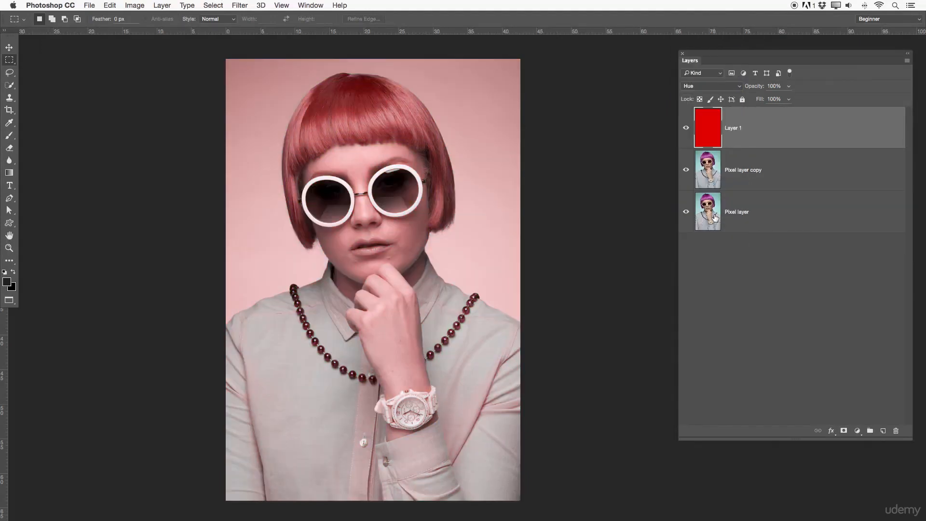
Set the red layer's blend mode to Difference, and hide the layer
click(710, 90)
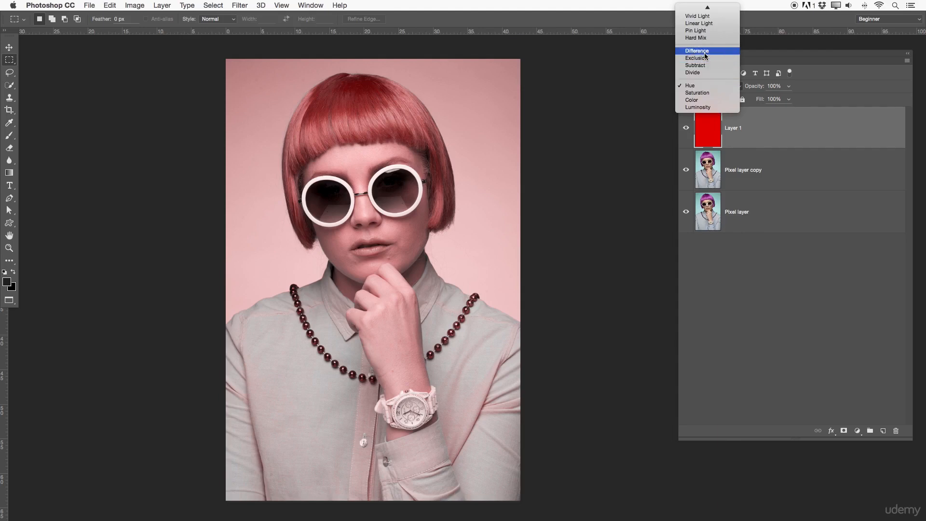
click(698, 51)
click(712, 86)
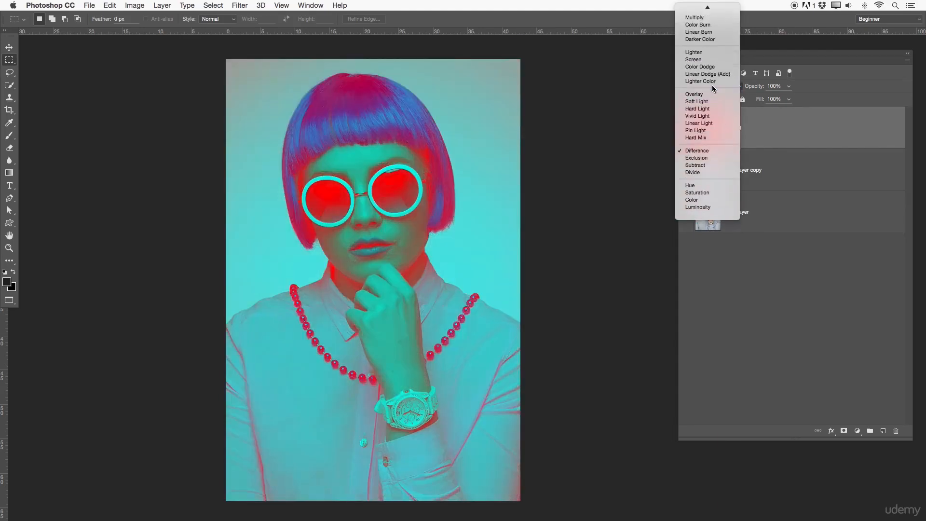
click(819, 139)
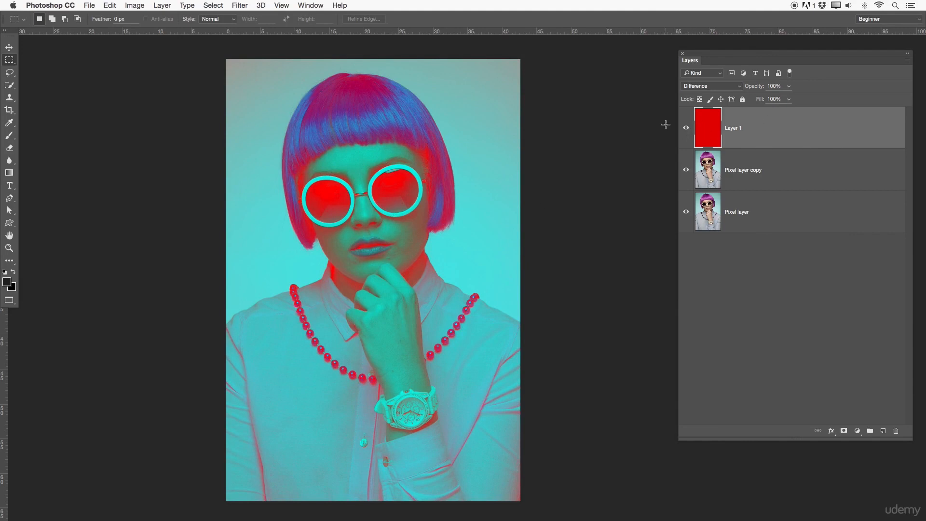
click(685, 128)
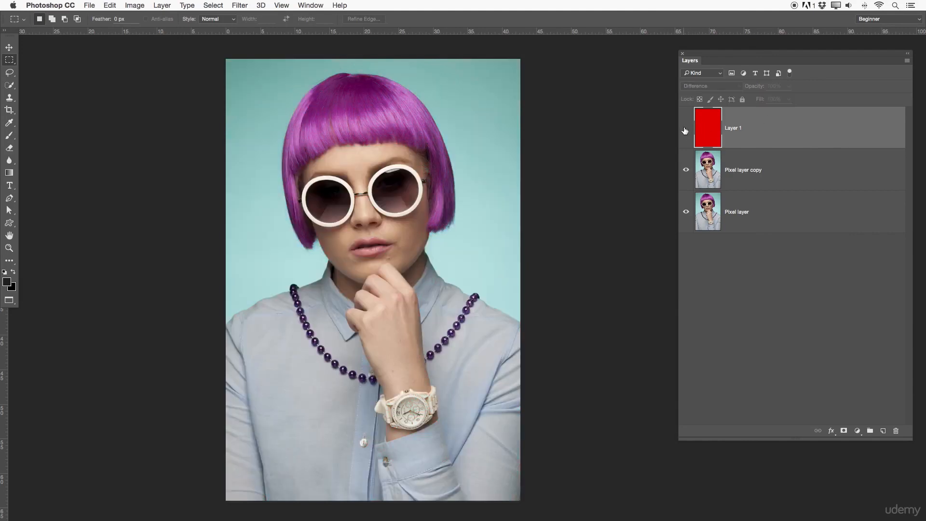
Add a red Color Overlay style to the bottom Pixel layer, in Difference mode at 100% opacity
click(743, 211)
double_click(763, 207)
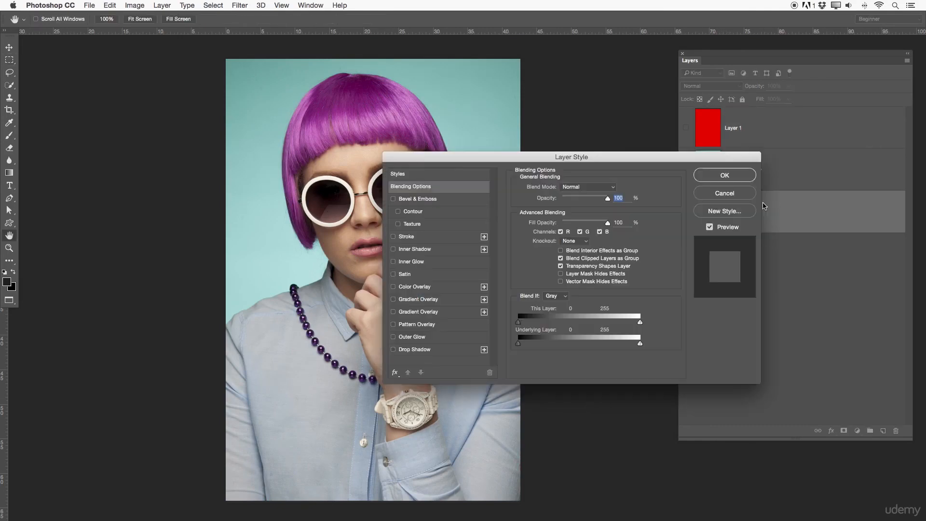
drag(598, 157, 739, 134)
click(573, 264)
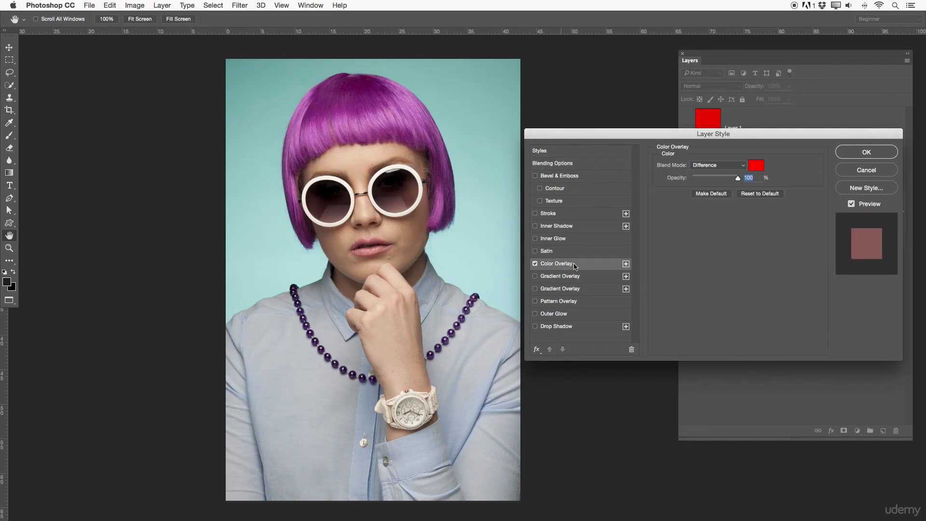
click(734, 166)
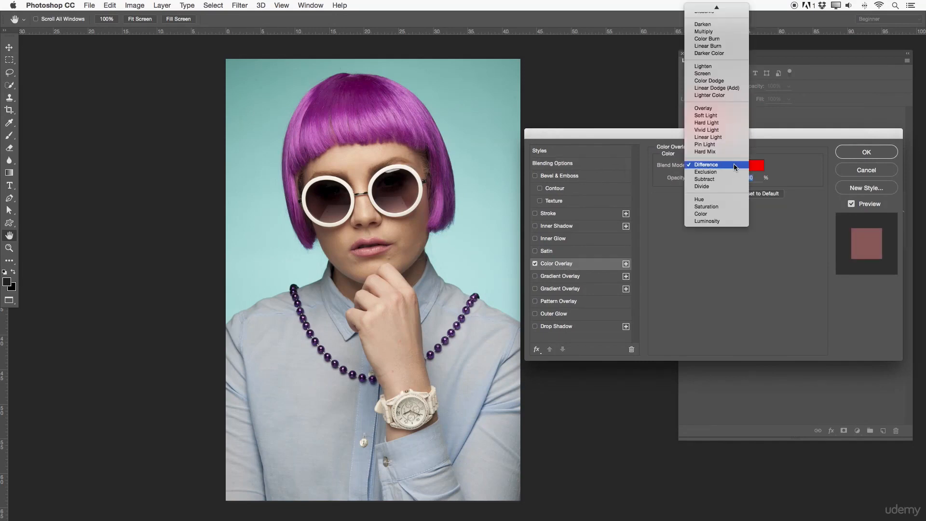
click(733, 165)
click(866, 152)
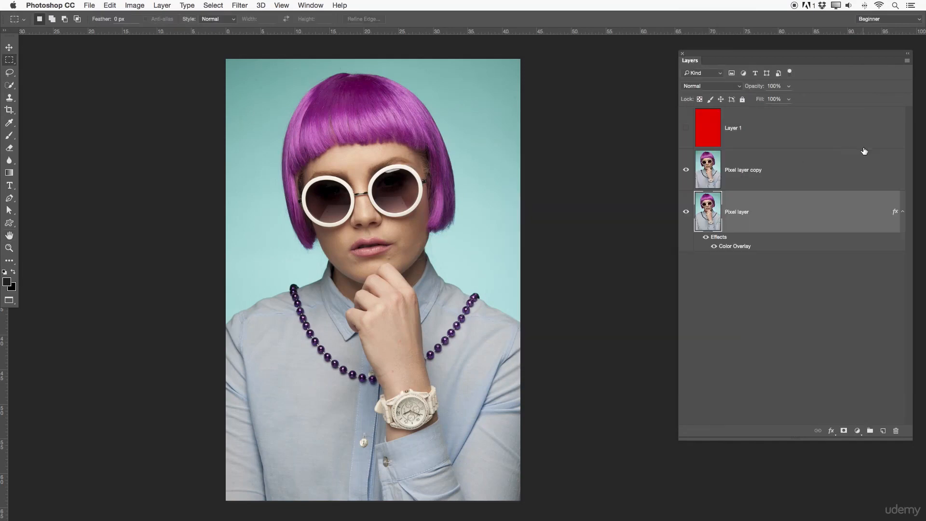
Hide and show the red layer and the Pixel layer copy to compare the Difference blend with the Color Overlay style
click(685, 170)
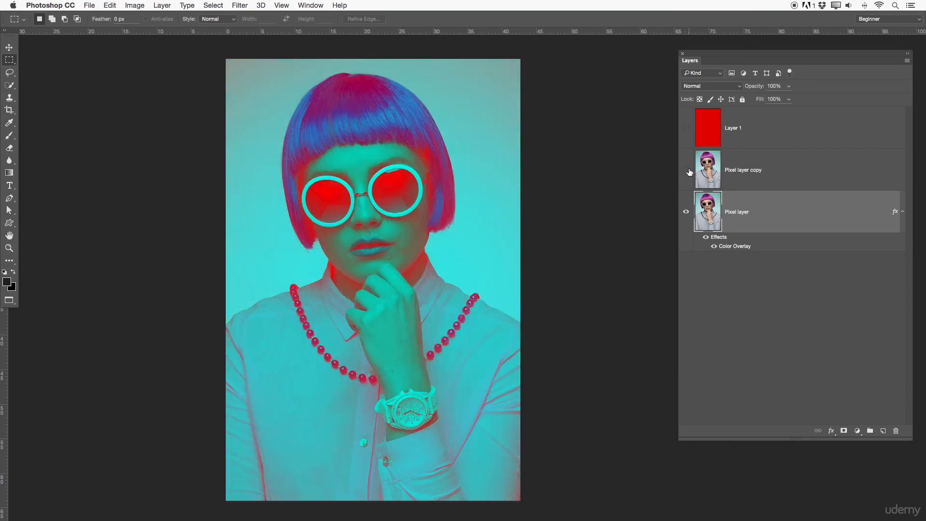
click(686, 169)
click(685, 128)
click(685, 128)
click(685, 170)
click(764, 131)
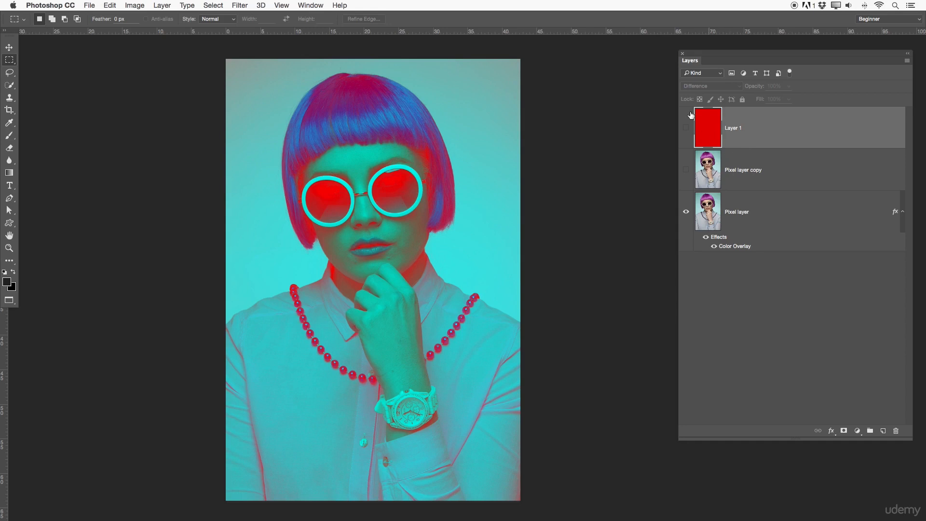
click(685, 128)
click(686, 170)
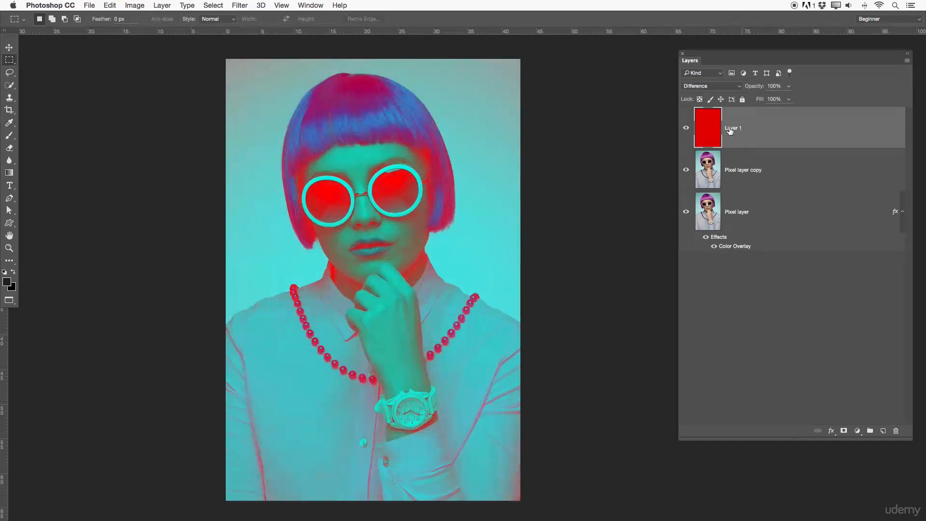
click(685, 128)
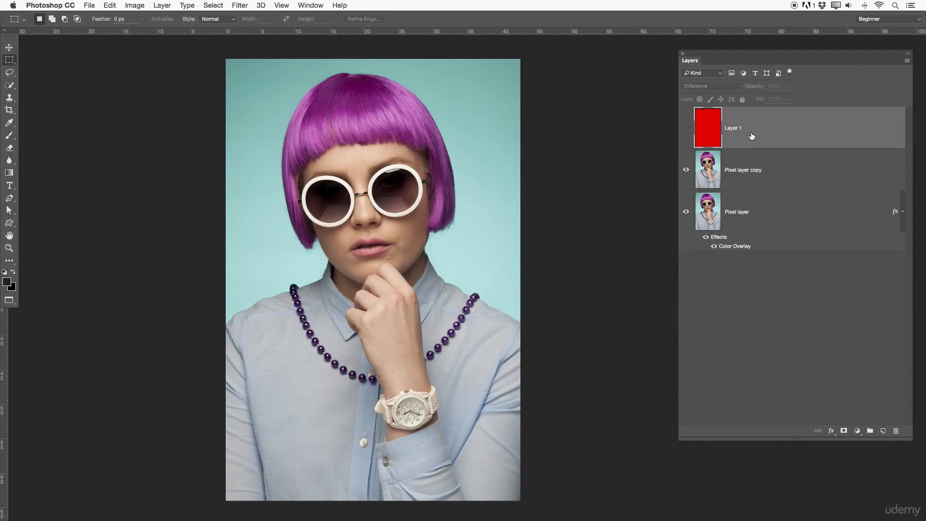
click(686, 128)
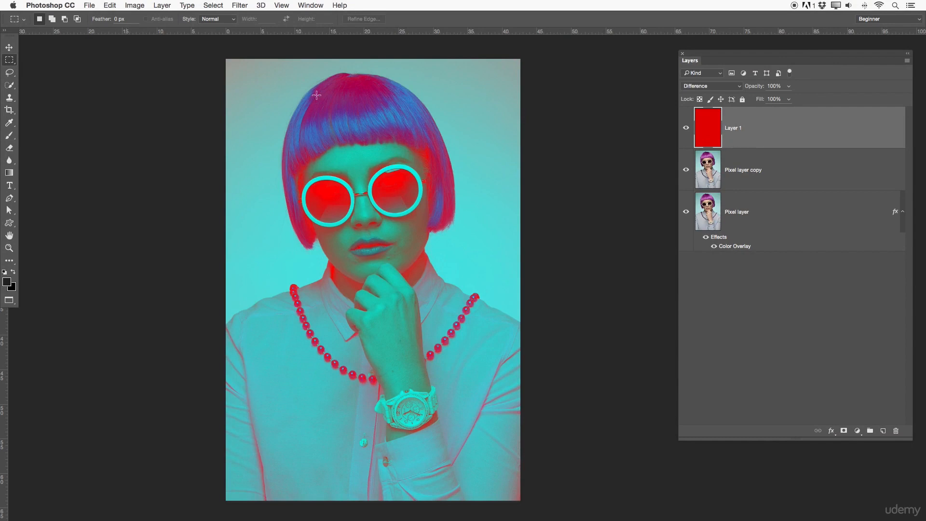
Add a Color Overlay style to the red layer in Difference mode, using the gray colour 767676 at 100% opacity
double_click(764, 123)
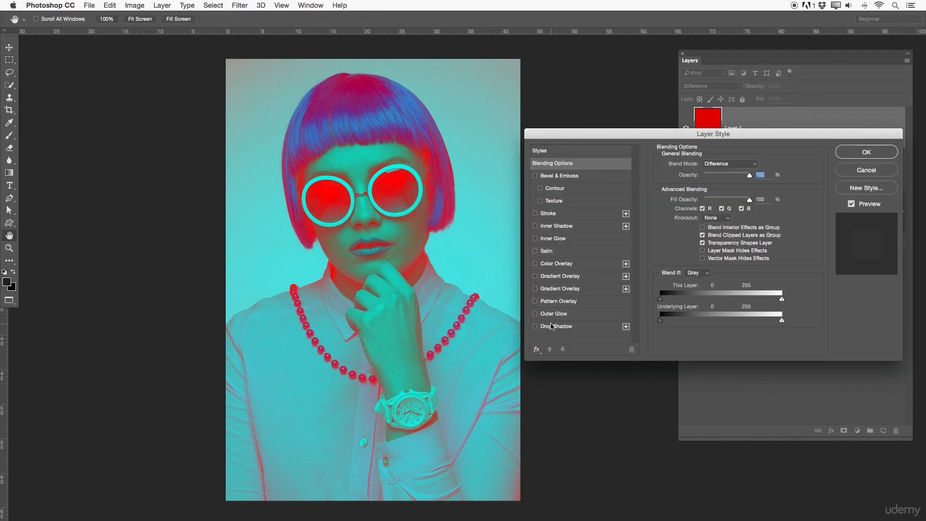
click(553, 265)
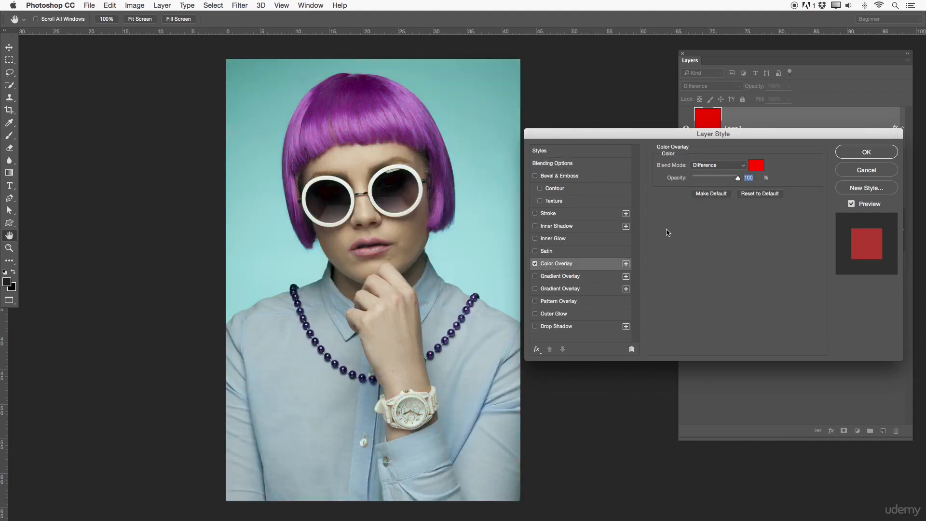
click(755, 165)
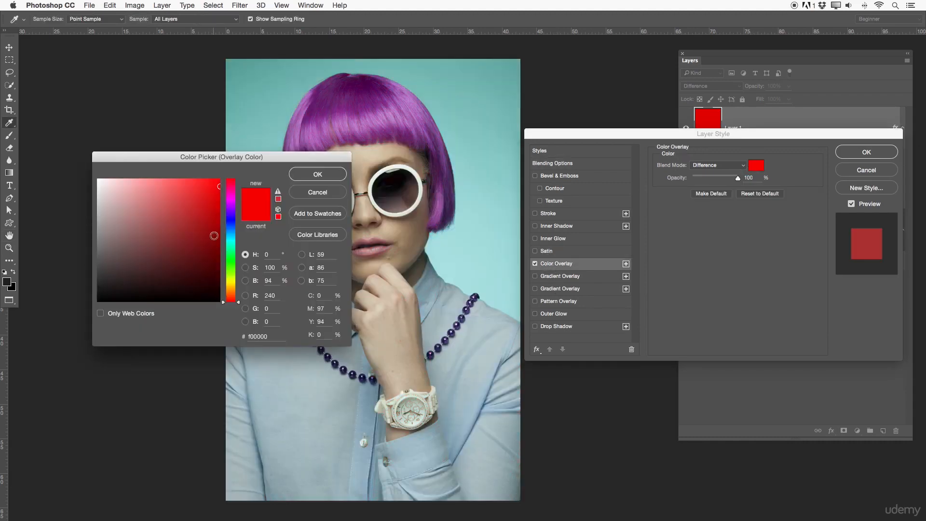
click(68, 232)
drag(68, 232, 62, 244)
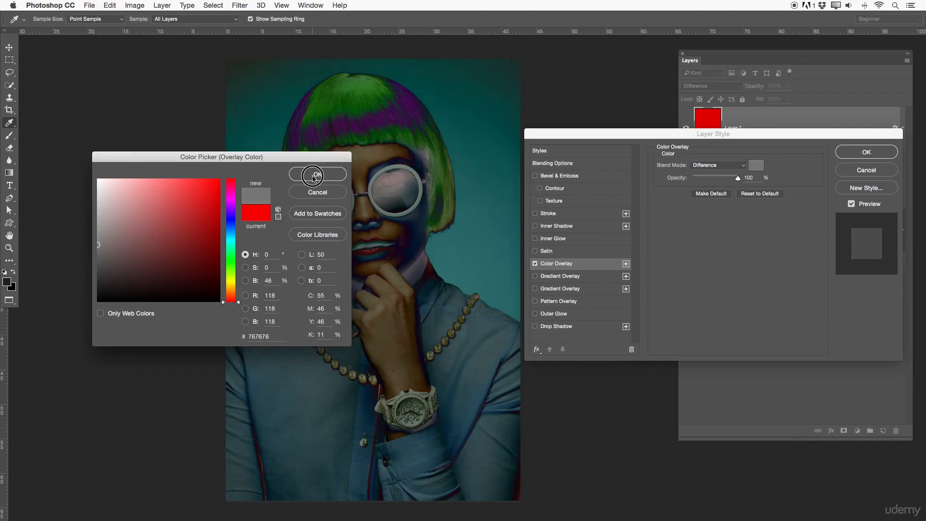
click(315, 175)
click(860, 155)
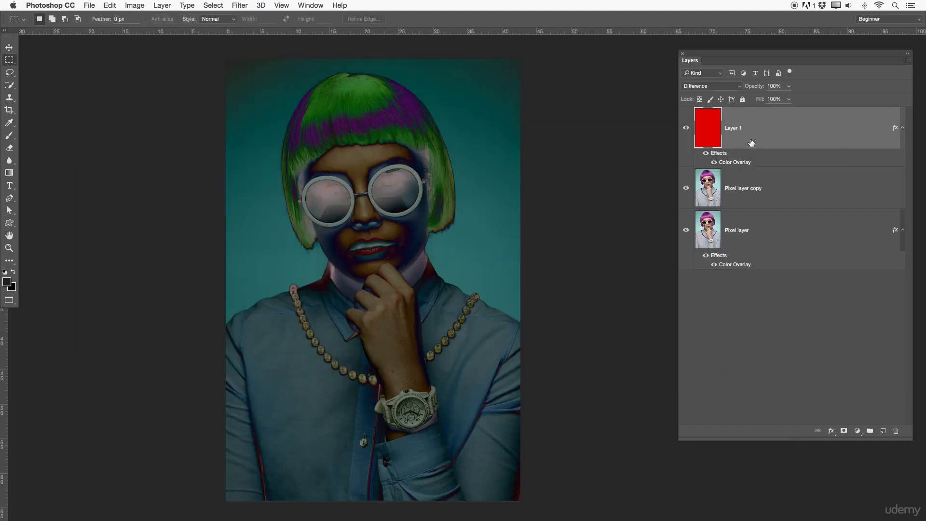
Set the top layer's blend mode to Overlay, toggle its Color Overlay effect, and check its blending options
click(723, 86)
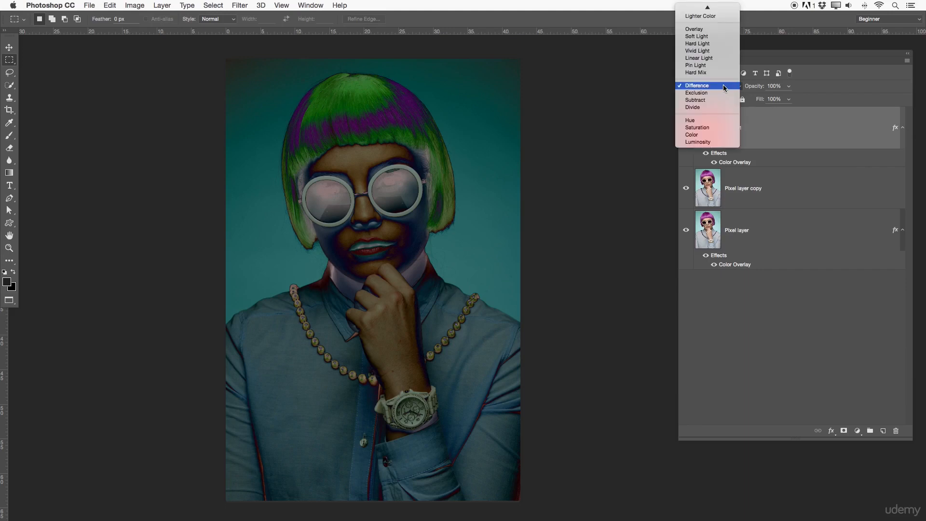
scroll(718, 87, up, 5)
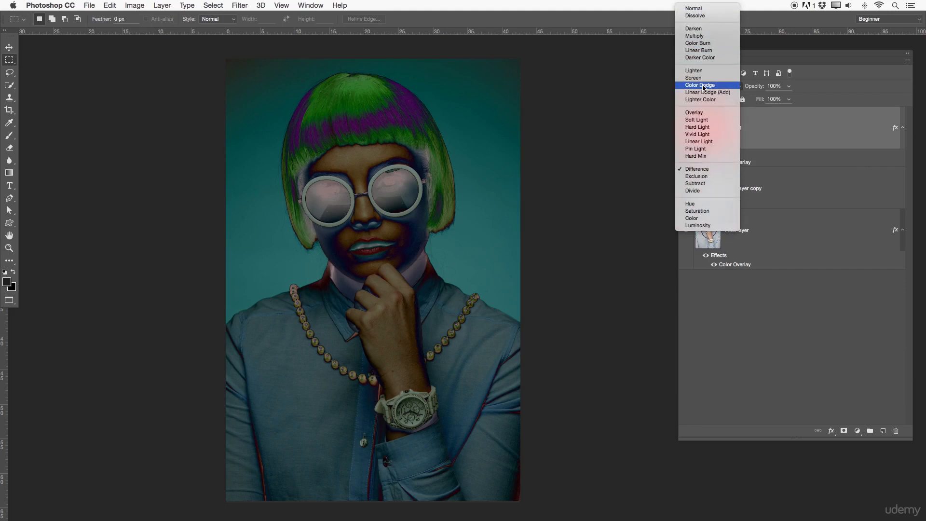
click(702, 113)
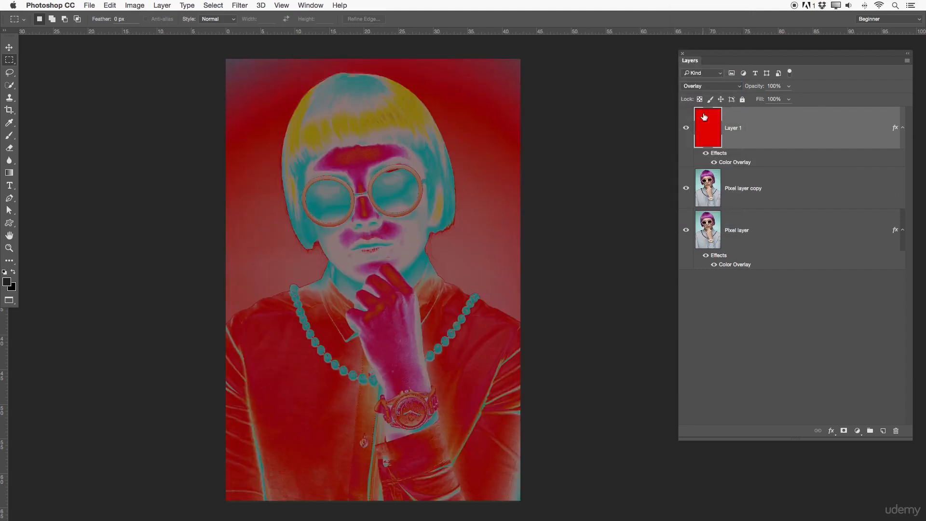
click(714, 162)
click(714, 163)
double_click(715, 137)
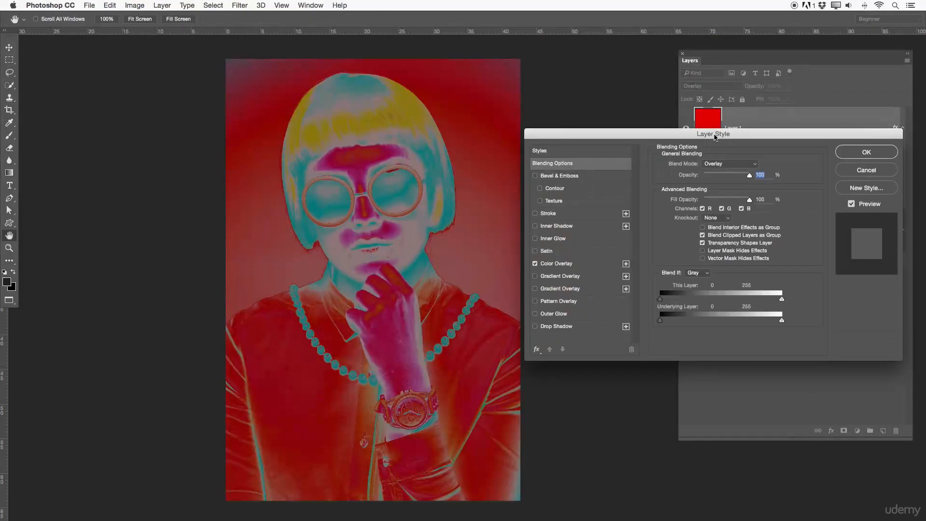
key(Return)
Select the entire canvas, fill the top layer with gray at 100% opacity in Normal mode, and deselect
key(m)
key(super+a)
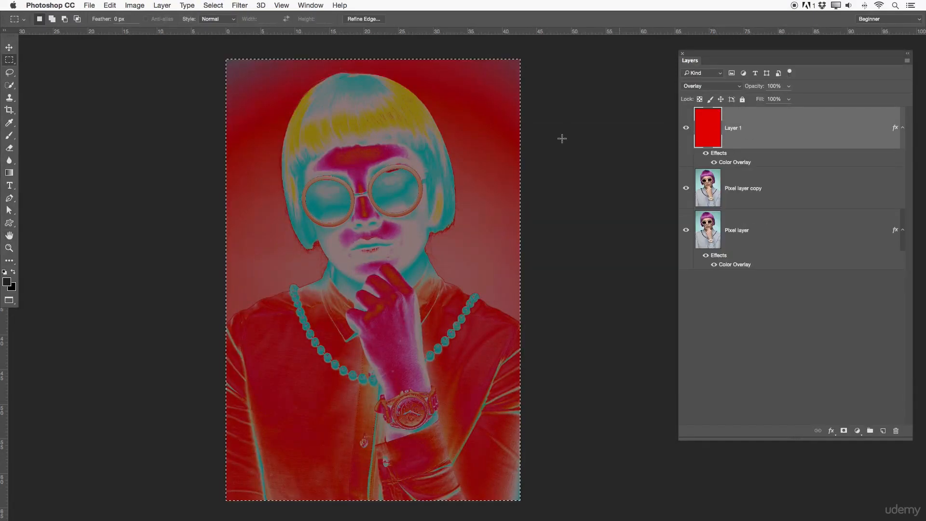
right_click(352, 137)
click(381, 257)
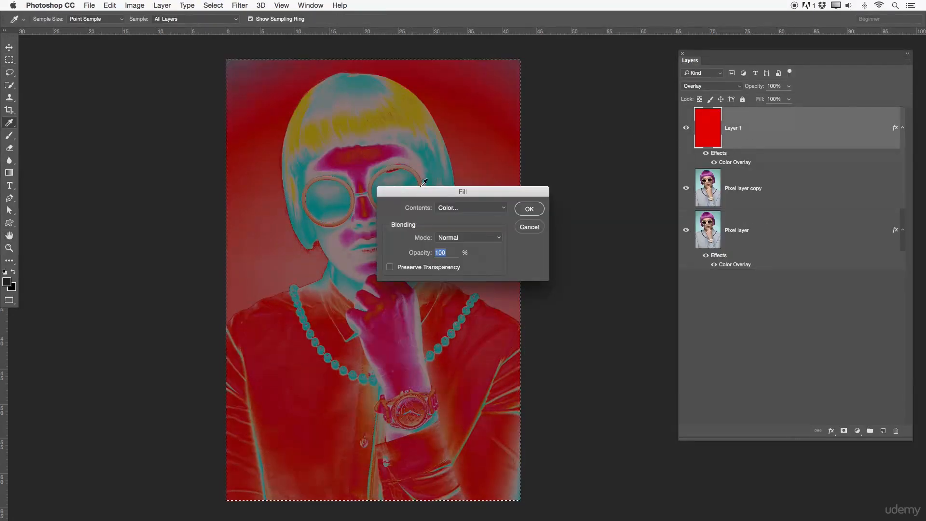
click(488, 216)
click(487, 244)
click(528, 210)
key(super+d)
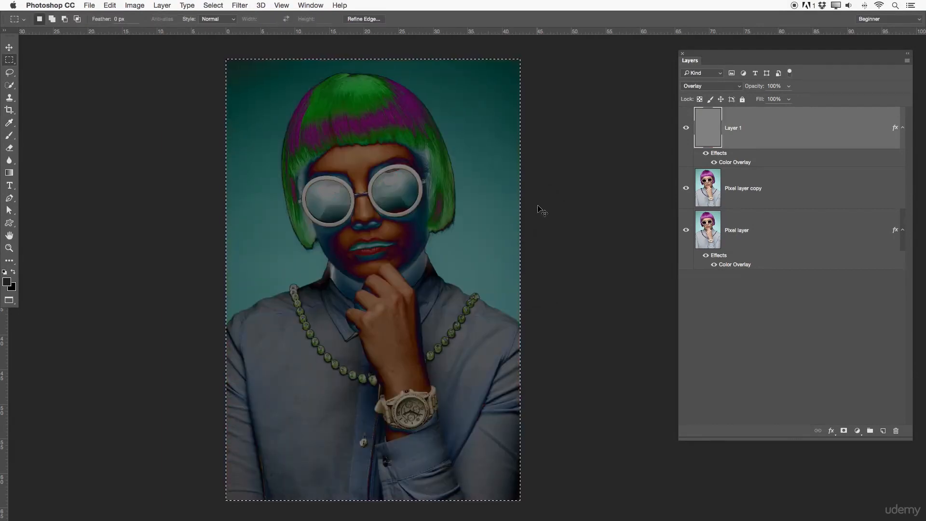
Clear the gray layer's layer style and set its blend mode to Soft Light
right_click(778, 127)
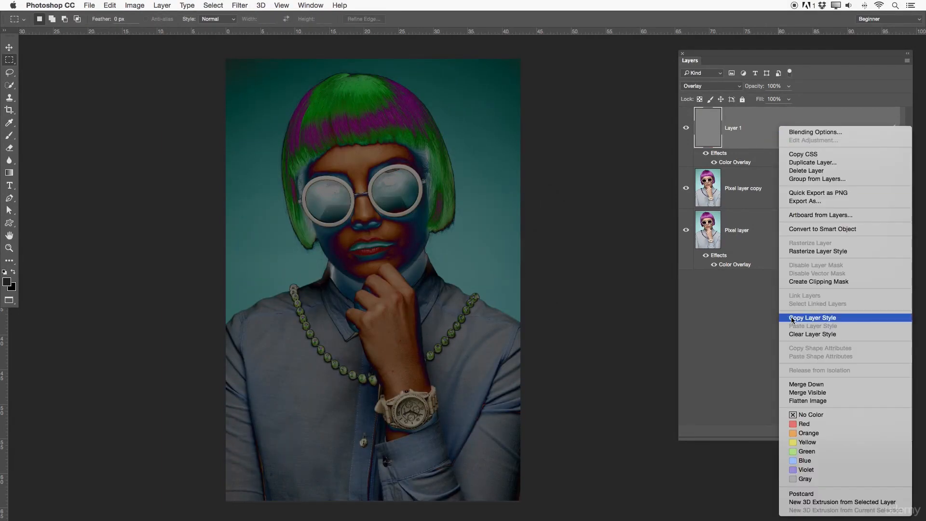
click(811, 334)
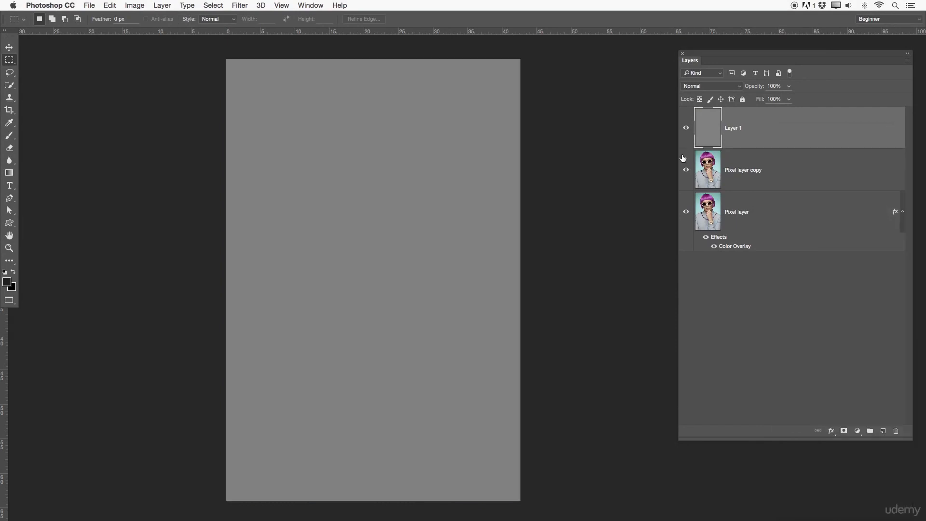
click(773, 127)
click(709, 86)
click(711, 197)
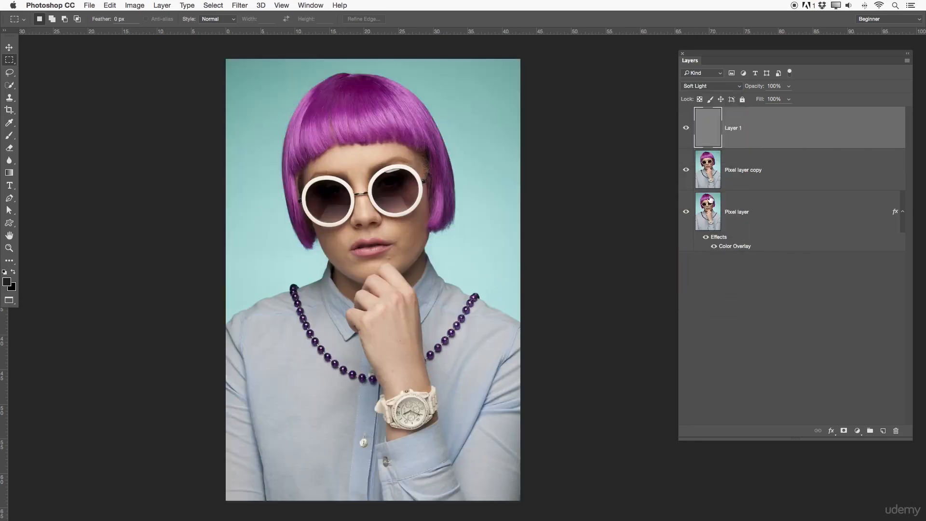
Hide and show the gray Soft Light layer to compare, and leave it hidden
click(686, 138)
click(686, 139)
click(686, 139)
click(686, 138)
click(727, 87)
click(728, 88)
click(686, 127)
Set the Pixel layer copy's blend mode to Pin Light, and open its blend mode choices again
click(708, 174)
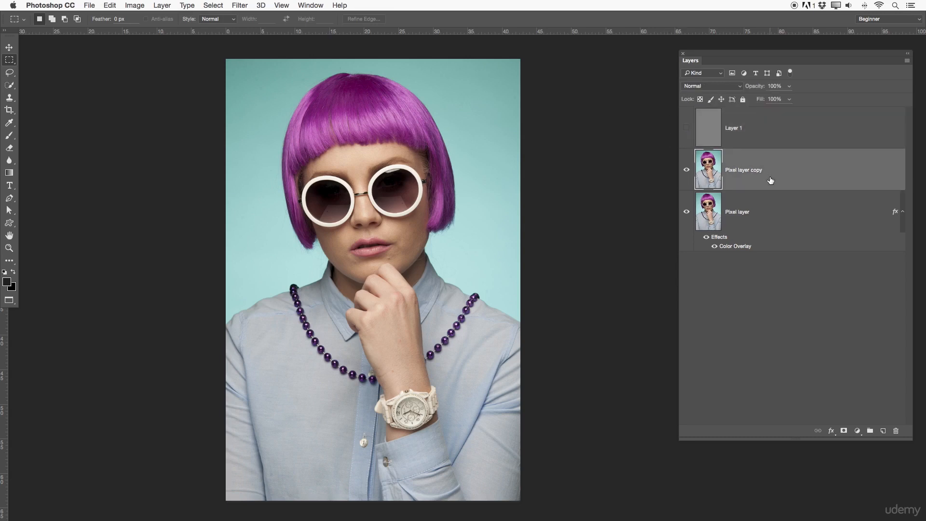
click(707, 87)
click(701, 226)
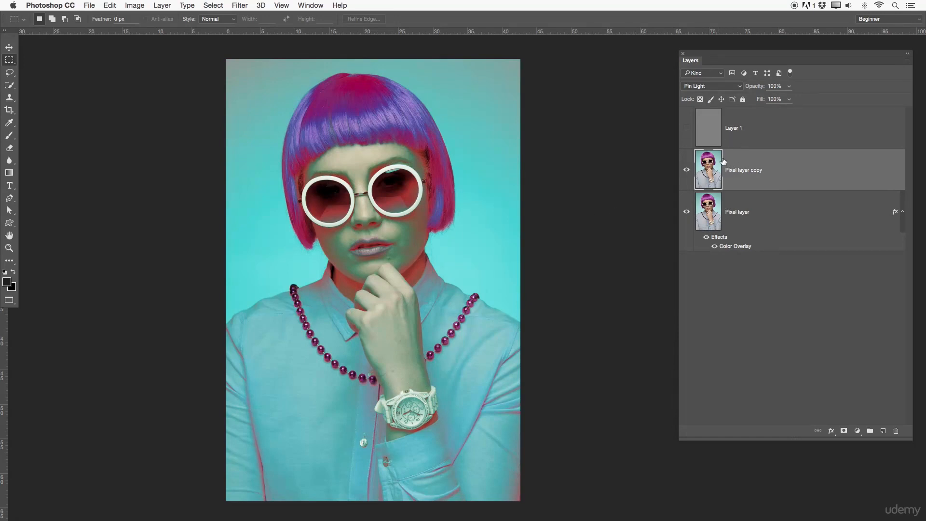
click(734, 86)
scroll(718, 23, up, 3)
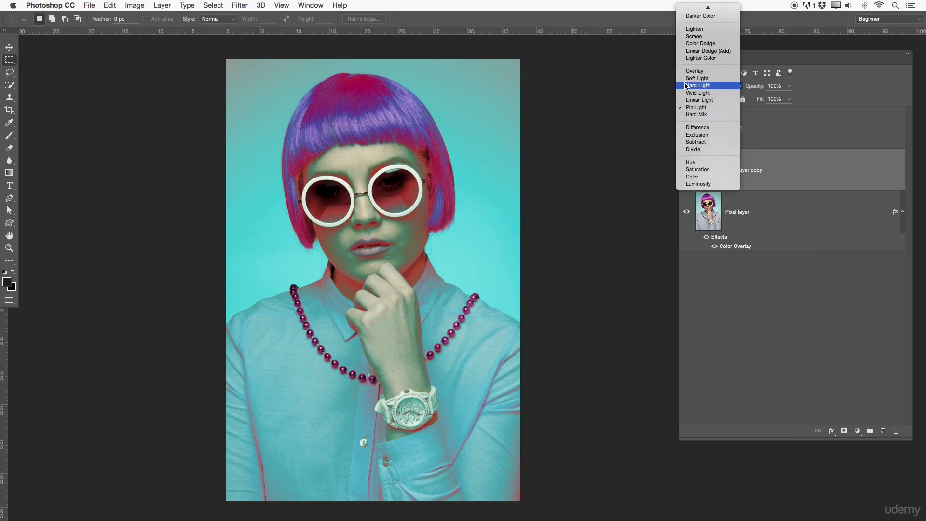